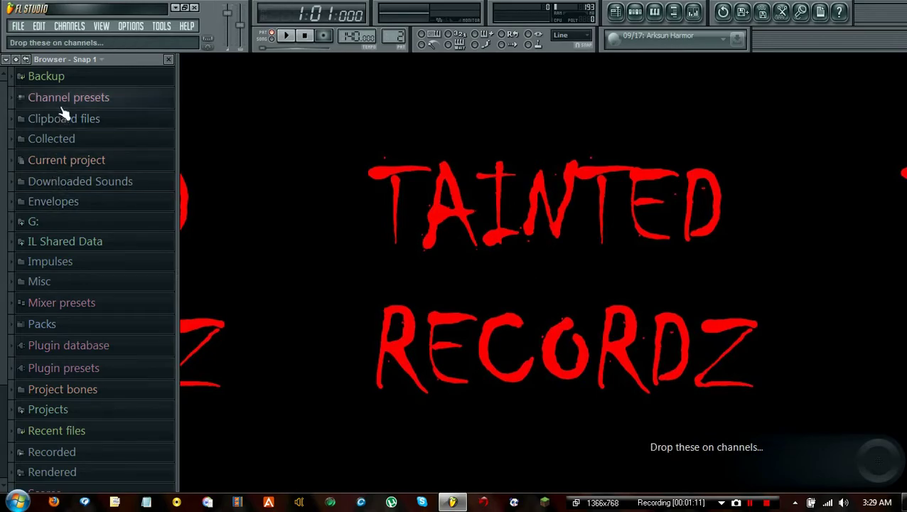
Expand the Packs folder in the browser and open its Drum Kit 01 subfolder.
scroll(64, 121, down, 3)
scroll(74, 169, down, 2)
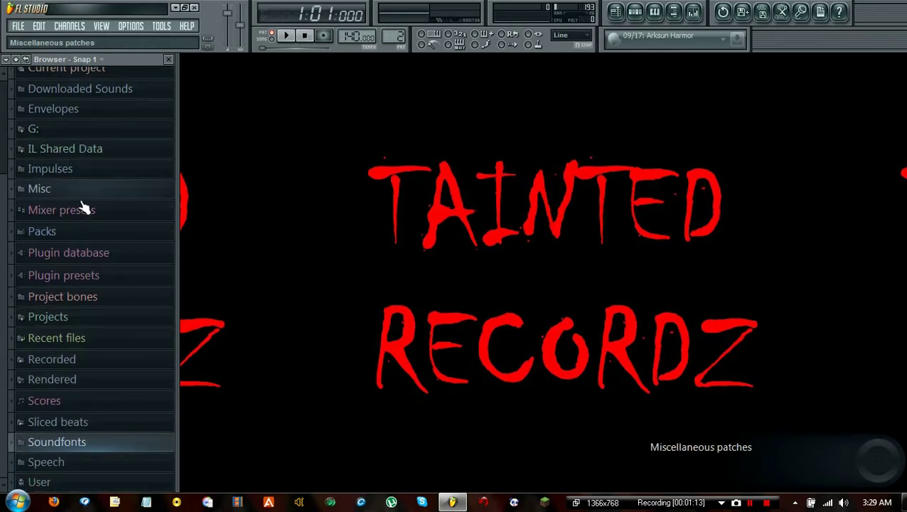
scroll(126, 258, up, 3)
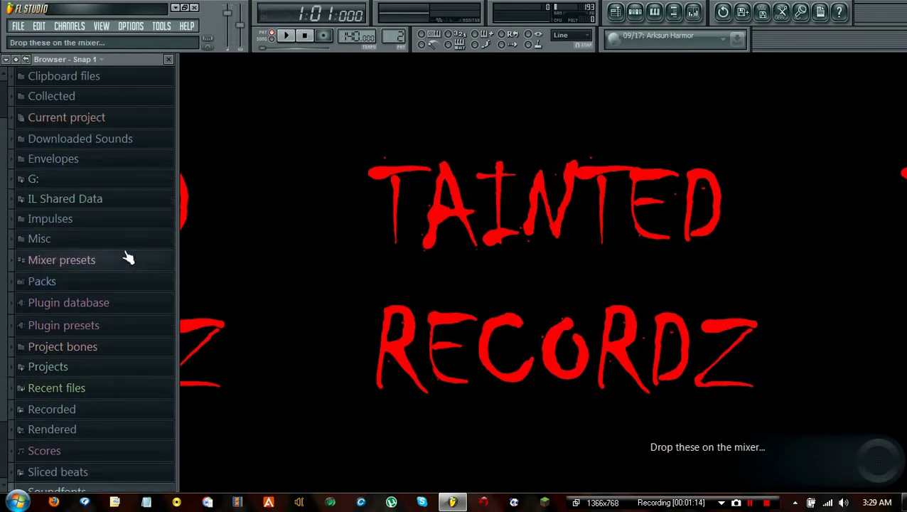
scroll(132, 254, down, 3)
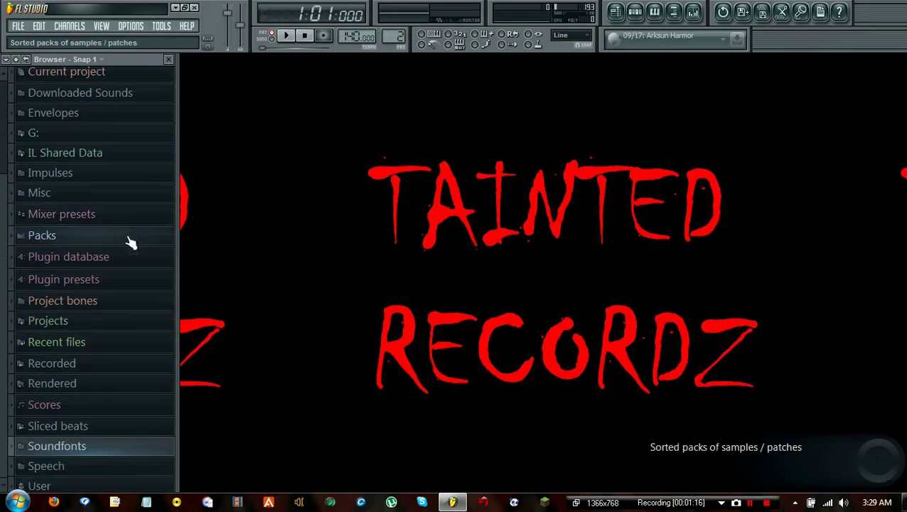
click(37, 250)
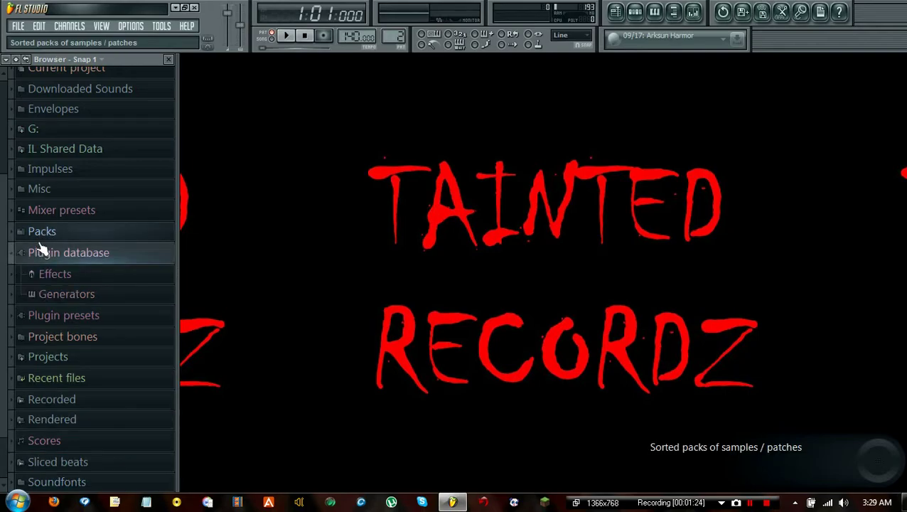
click(43, 231)
scroll(43, 133, down, 3)
scroll(63, 167, up, 3)
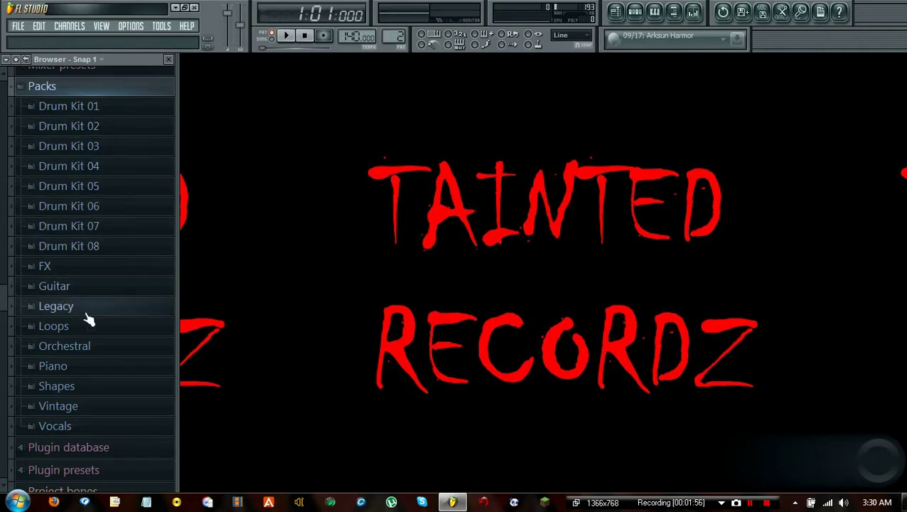
click(65, 112)
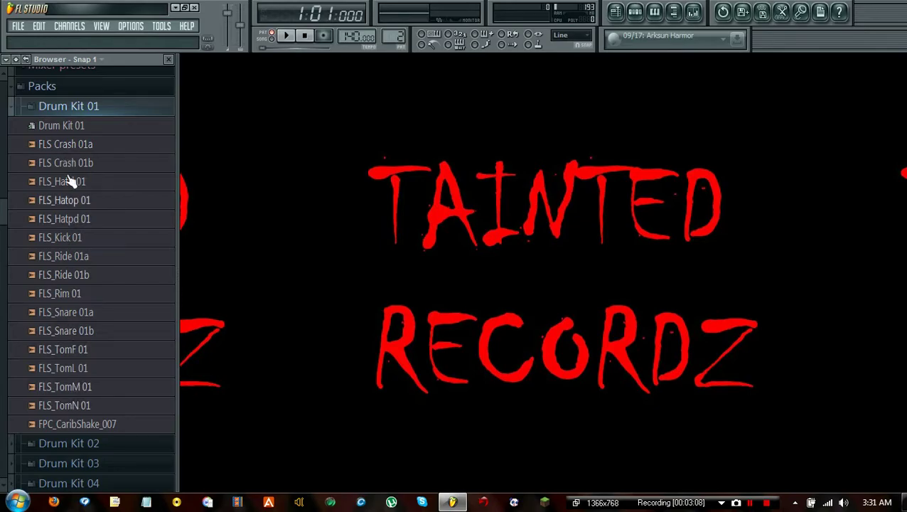
Preview the Drum Kit 01 samples one after another, from FLS Crash 01a through FPC_CaribShake_007.
click(67, 127)
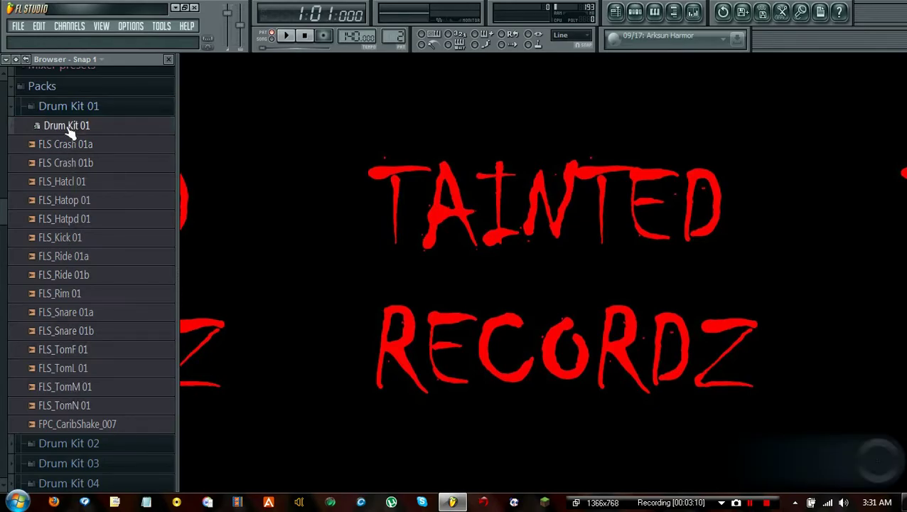
click(81, 146)
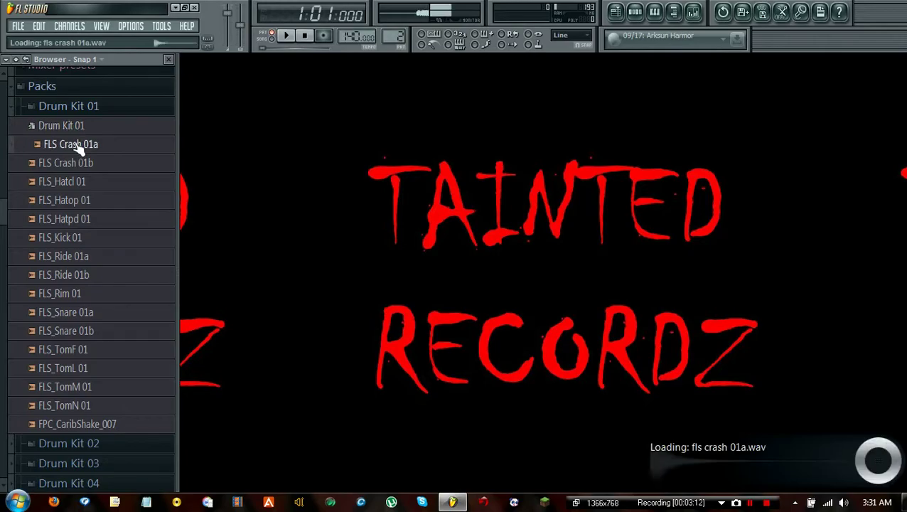
click(81, 162)
click(80, 183)
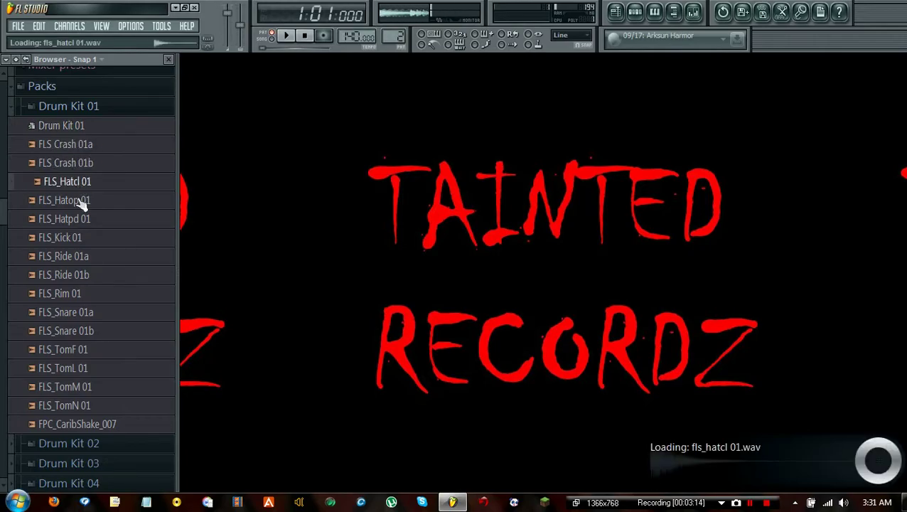
click(80, 201)
click(80, 220)
click(79, 239)
click(81, 257)
click(83, 276)
click(86, 294)
click(85, 312)
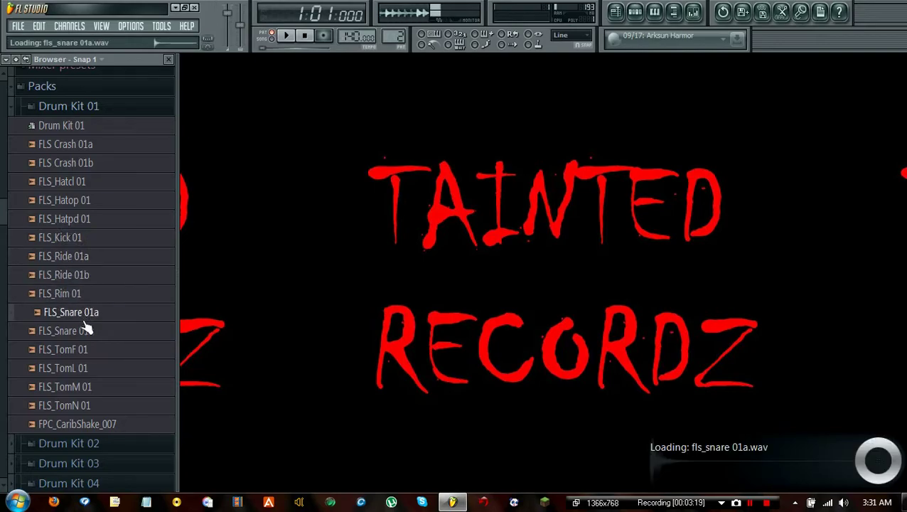
click(85, 331)
click(84, 349)
click(84, 368)
click(81, 390)
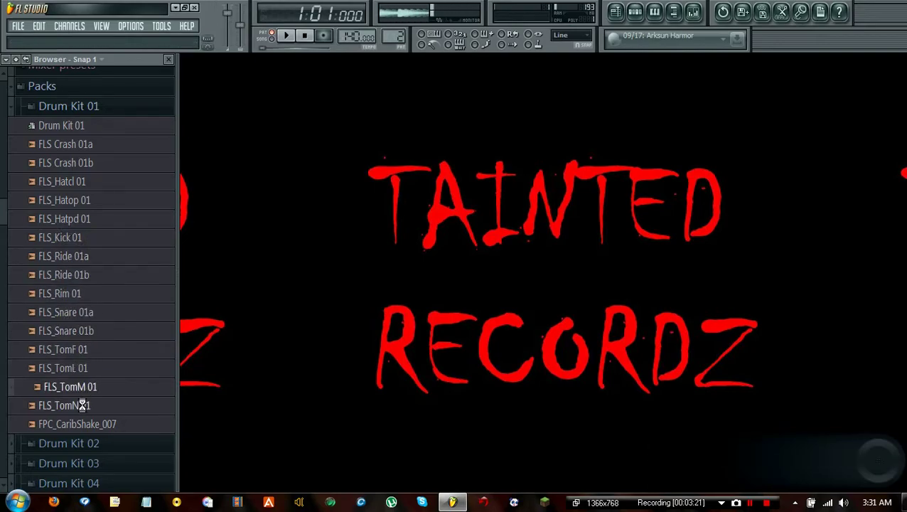
click(83, 406)
click(87, 425)
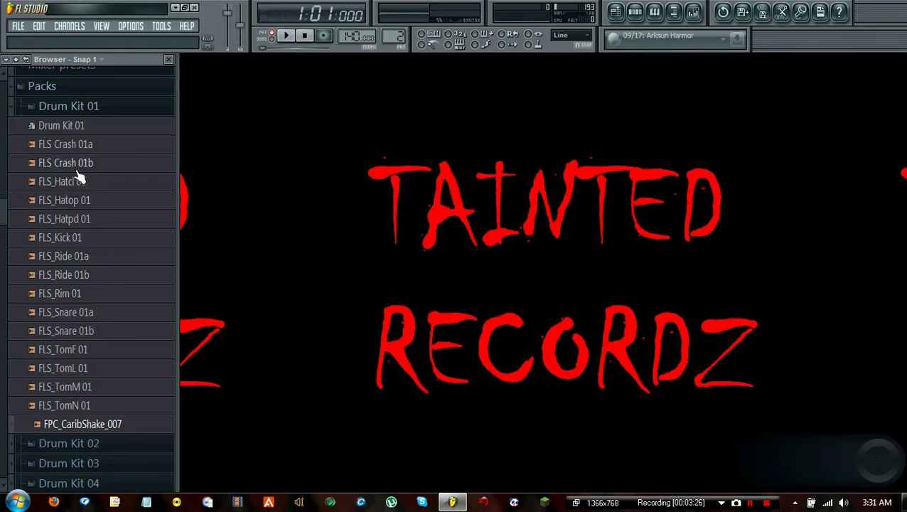
Preview FLS_Kick 01, both ride samples and FLS_Rim 01, replaying the rim sample to check the master peak meter.
click(64, 239)
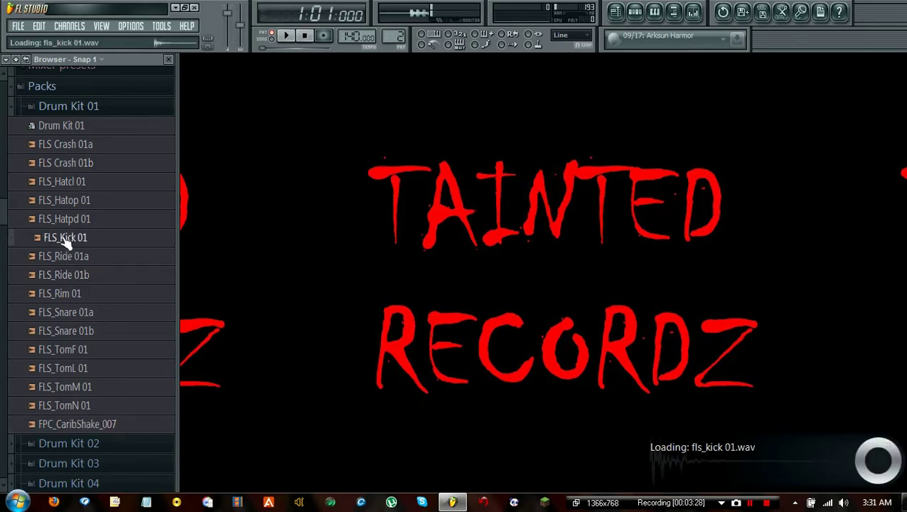
click(67, 257)
click(67, 275)
click(69, 294)
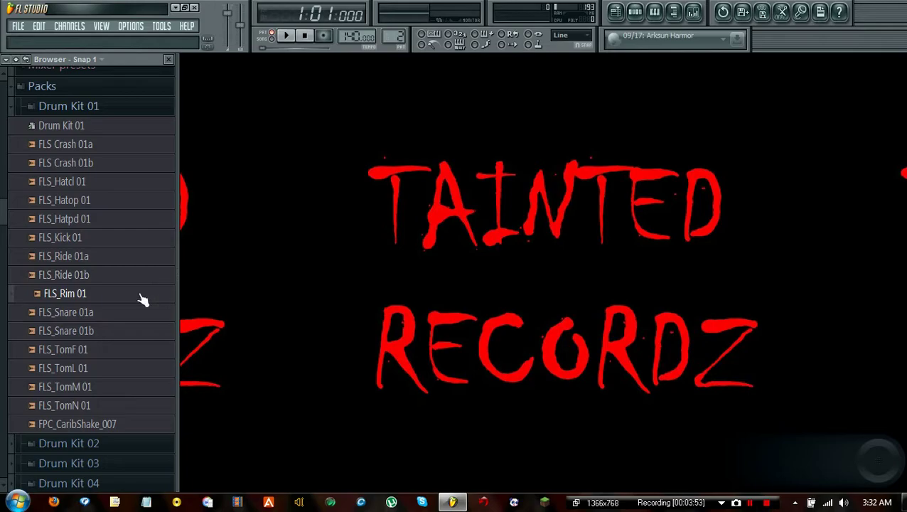
click(82, 295)
click(77, 294)
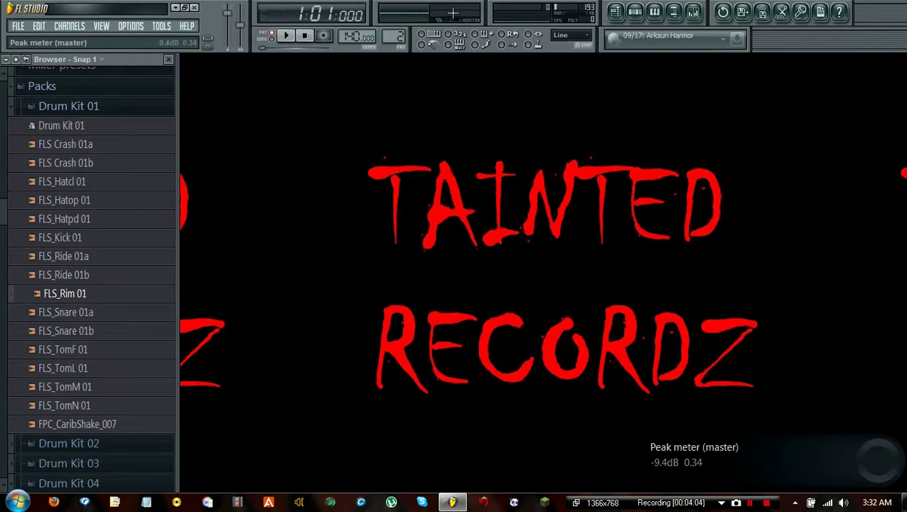
click(75, 291)
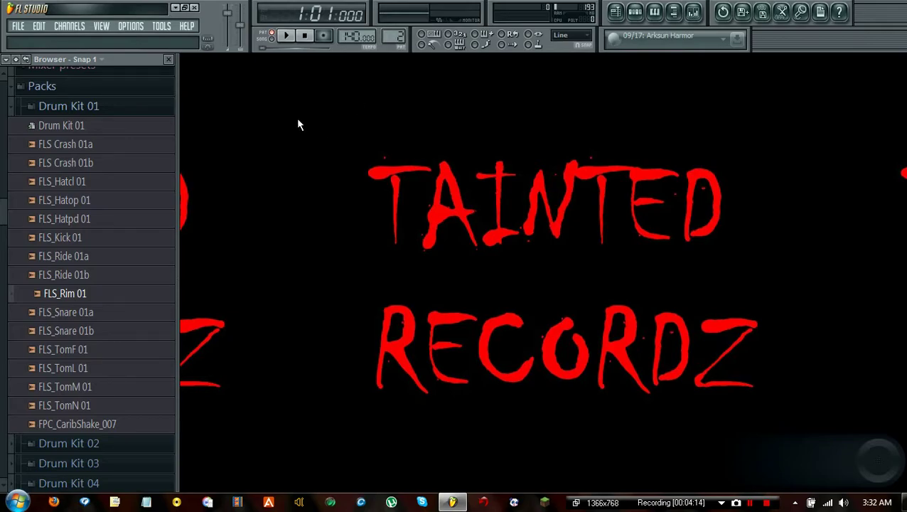
Audition the crash, hat, kick, ride, rim, snare and tom samples of Drum Kit 01 again, ending with FLS_TomN 01.
click(105, 145)
click(103, 163)
click(106, 218)
click(105, 238)
click(106, 275)
click(106, 293)
click(107, 312)
click(106, 330)
click(107, 349)
click(106, 368)
click(106, 386)
click(105, 409)
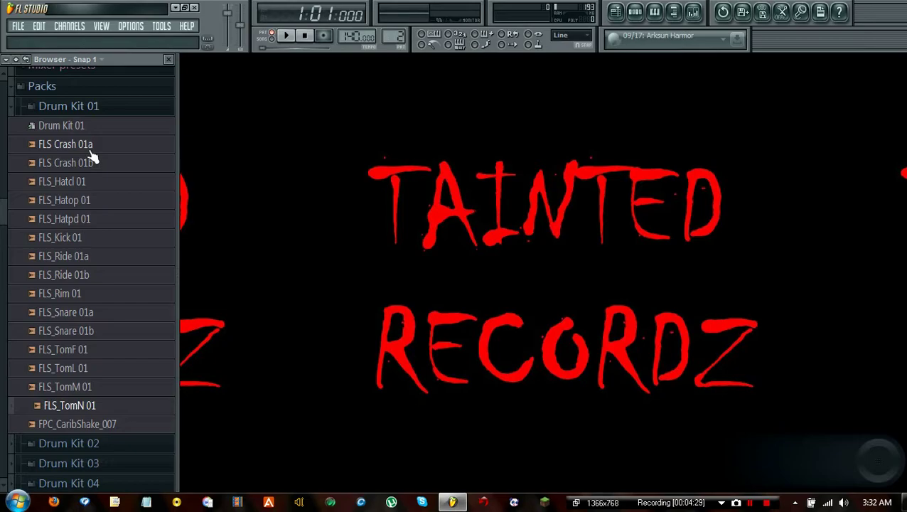
Compare FLS_Kick 01, the two ride samples and FLS_Snare 01b by ear, finishing on FLS_Kick 01.
click(86, 238)
click(89, 256)
click(91, 273)
click(56, 331)
click(71, 237)
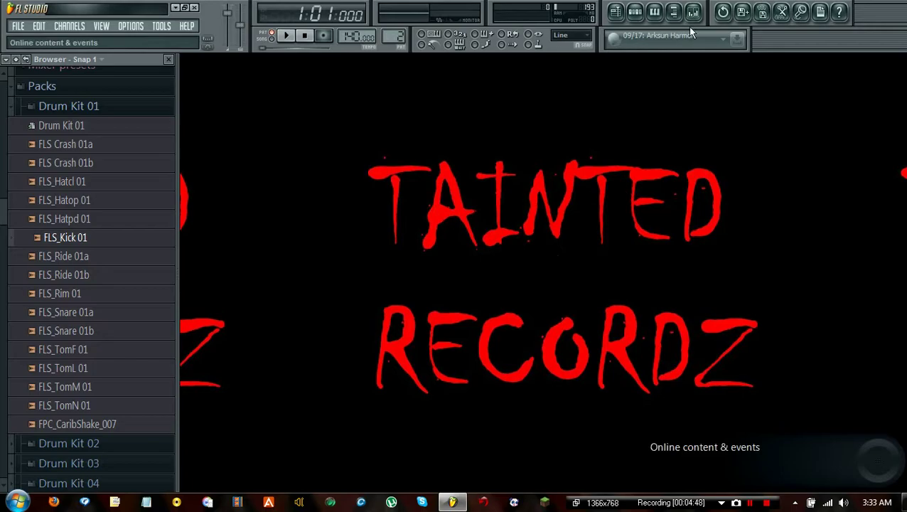
Show the step sequencer and switch it to Pattern 1.
click(637, 14)
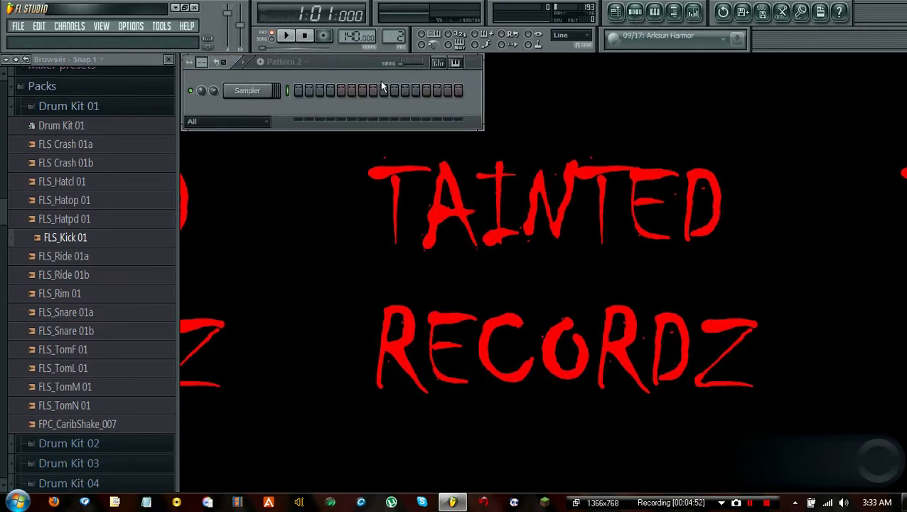
click(324, 61)
click(291, 74)
Examine the pattern list and the pattern commands available for Pattern 1 in the step sequencer.
click(298, 64)
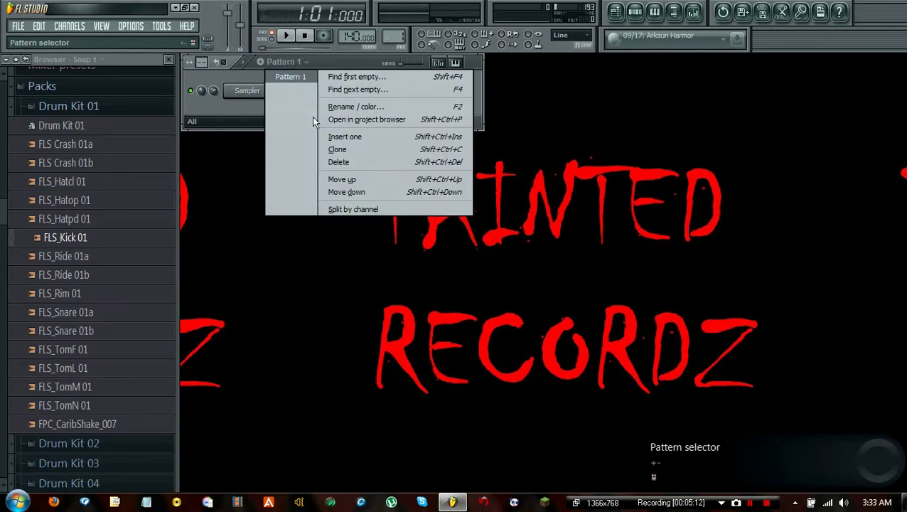
key(Down)
key(Down)
key(Down)
key(Down)
key(Down)
key(Down)
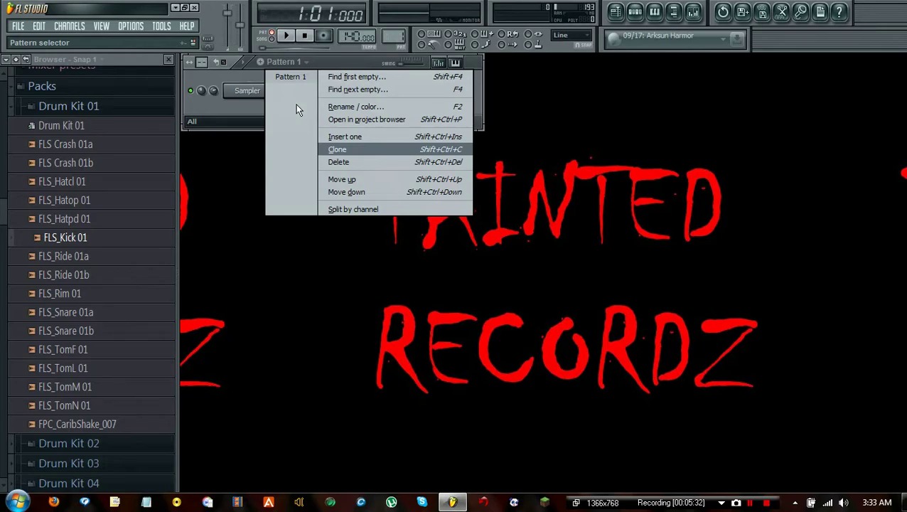
click(333, 61)
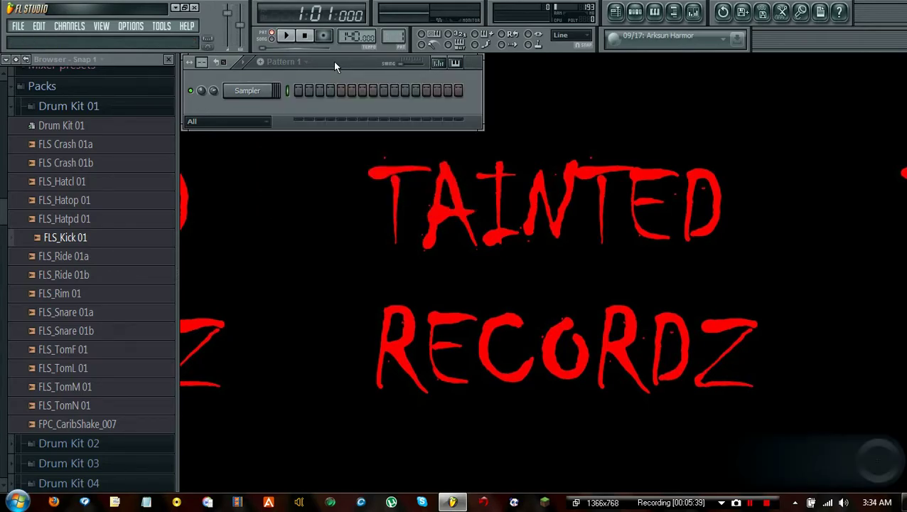
click(289, 63)
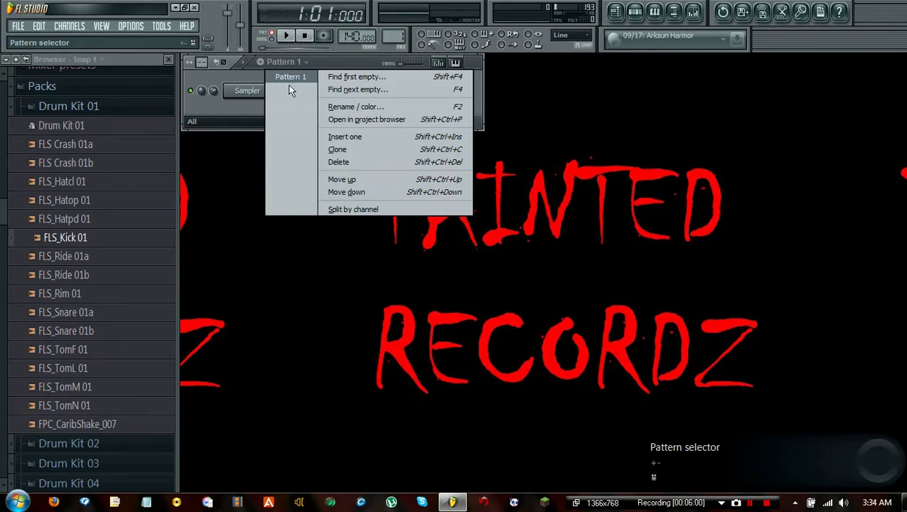
click(311, 77)
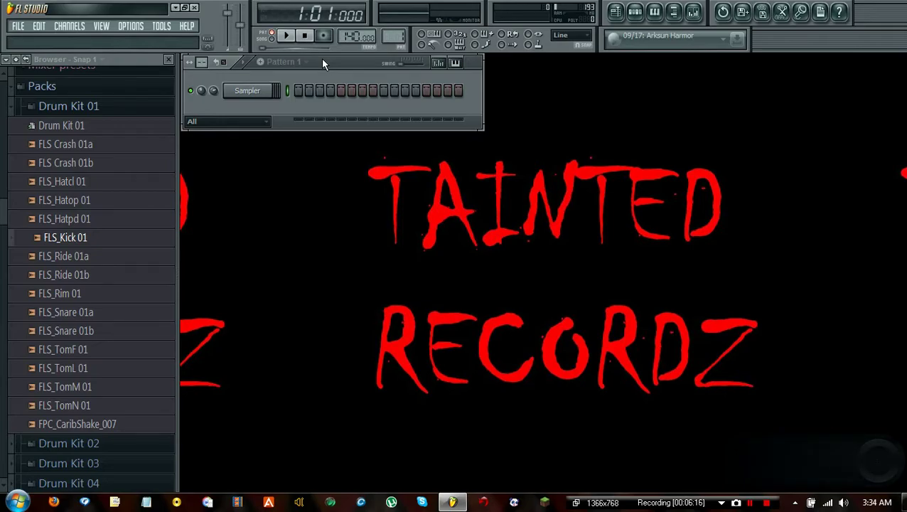
click(291, 61)
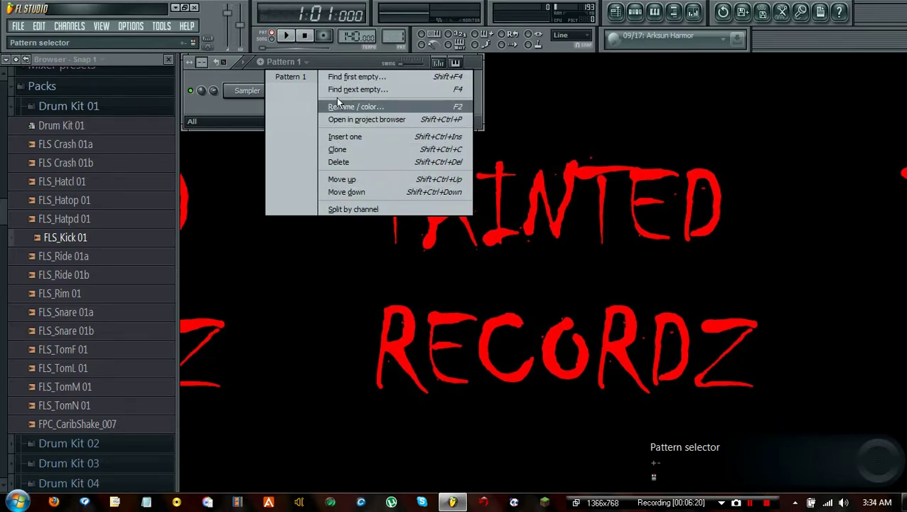
click(332, 62)
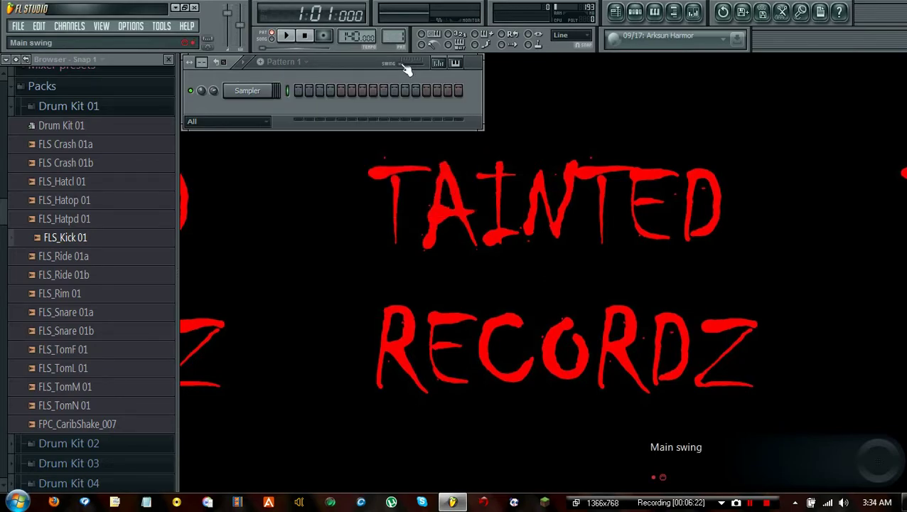
Try raising the step sequencer's main swing, and return it to 0%.
drag(405, 67, 430, 68)
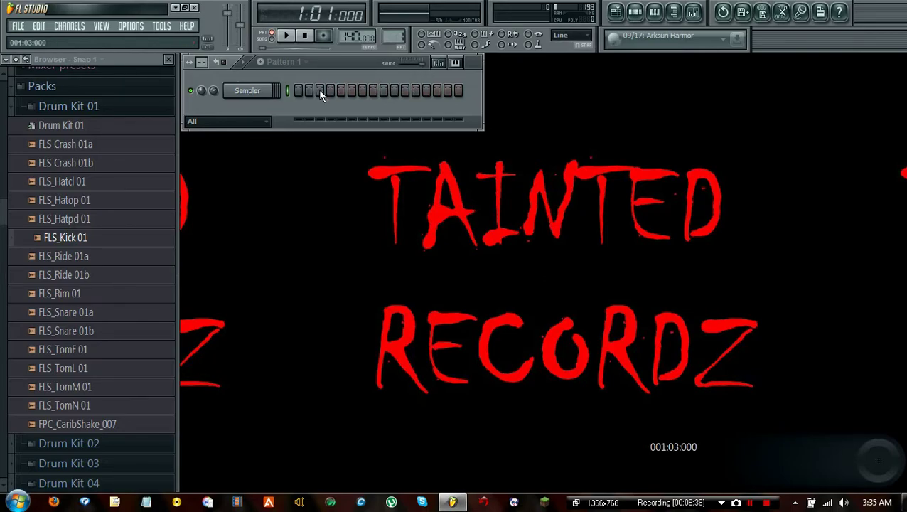
click(420, 63)
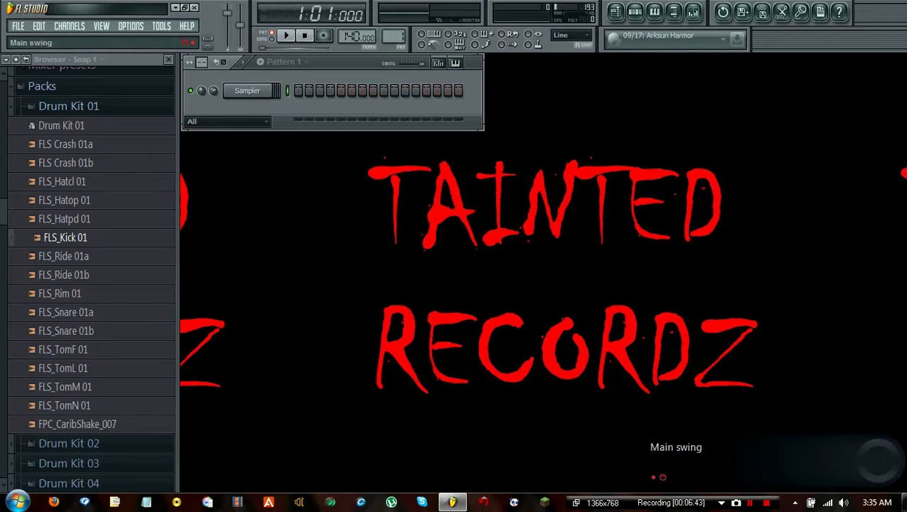
drag(398, 63, 390, 67)
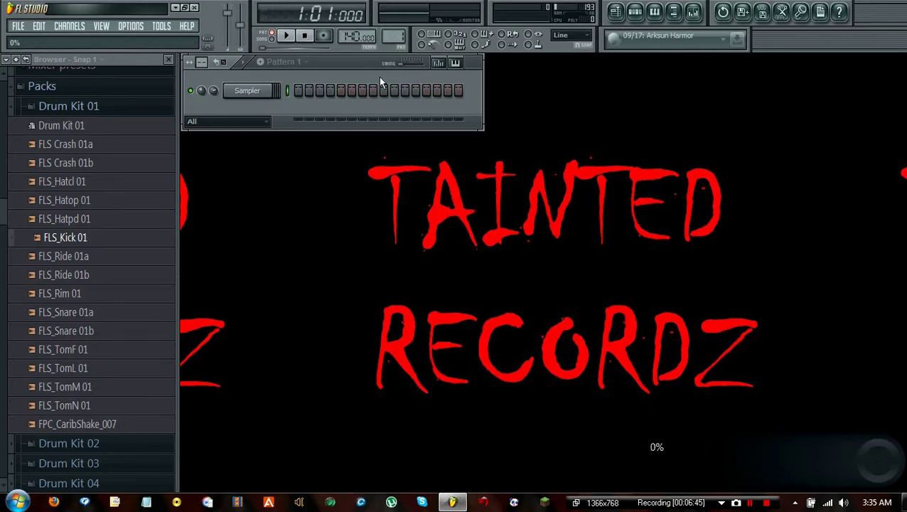
View the Sampler channel's Pan and Velocity graphs and its keyboard editor, closing each editor again.
click(438, 64)
click(324, 219)
drag(325, 222, 303, 222)
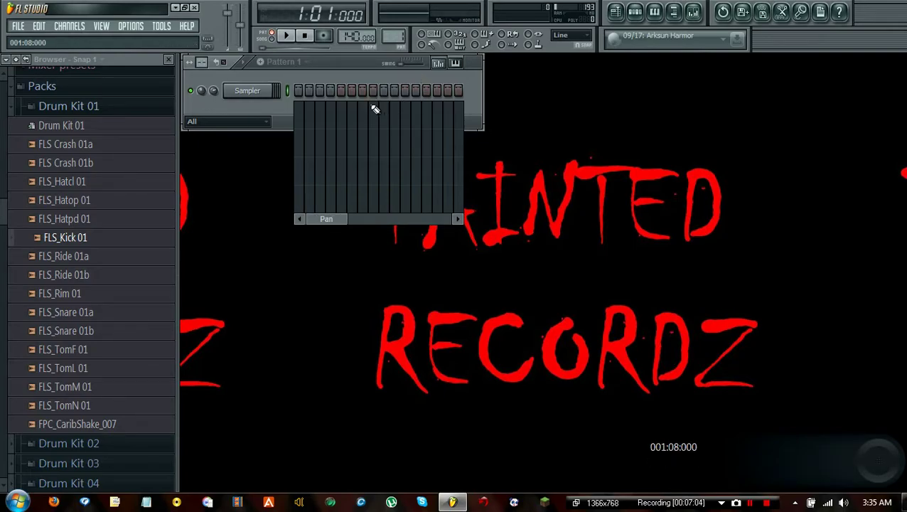
drag(334, 222, 354, 223)
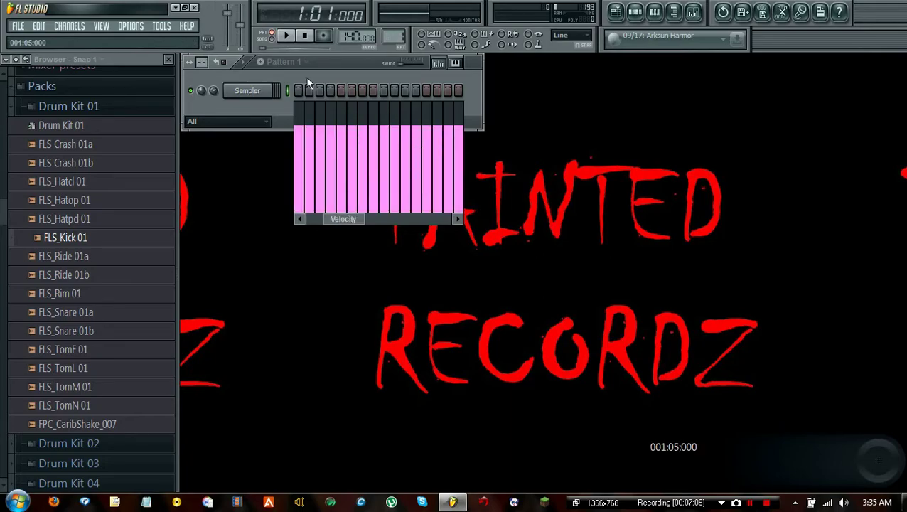
click(439, 63)
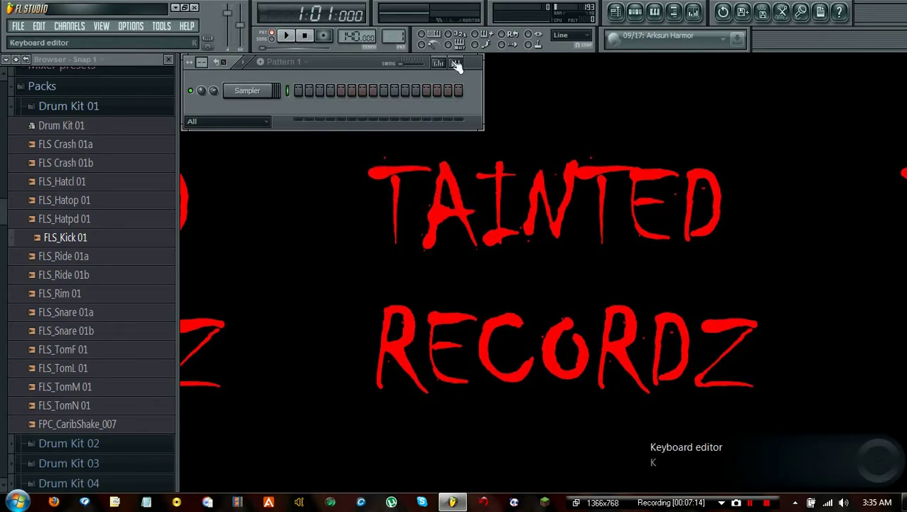
click(455, 63)
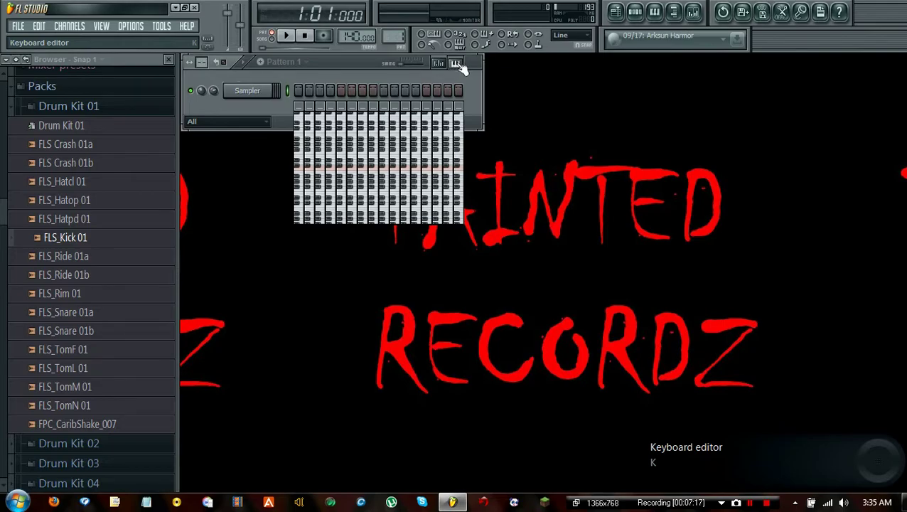
click(458, 65)
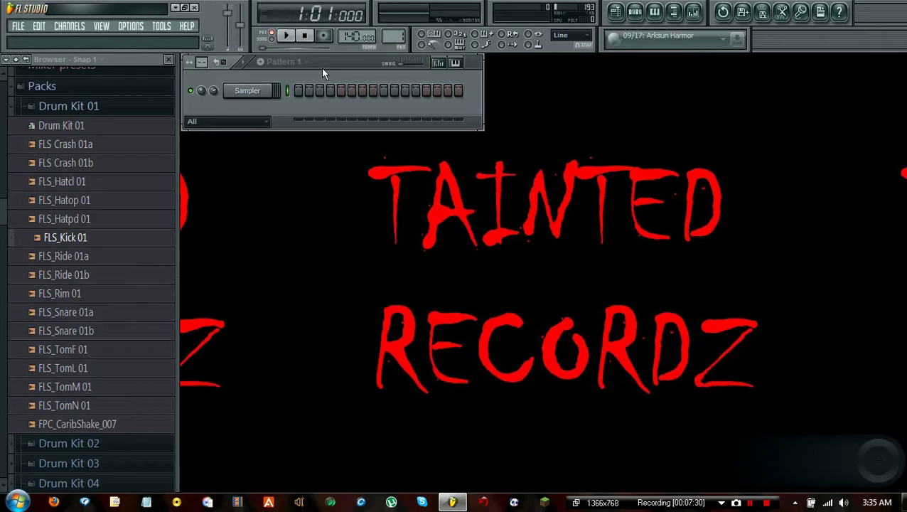
Start playback of Pattern 1.
click(287, 36)
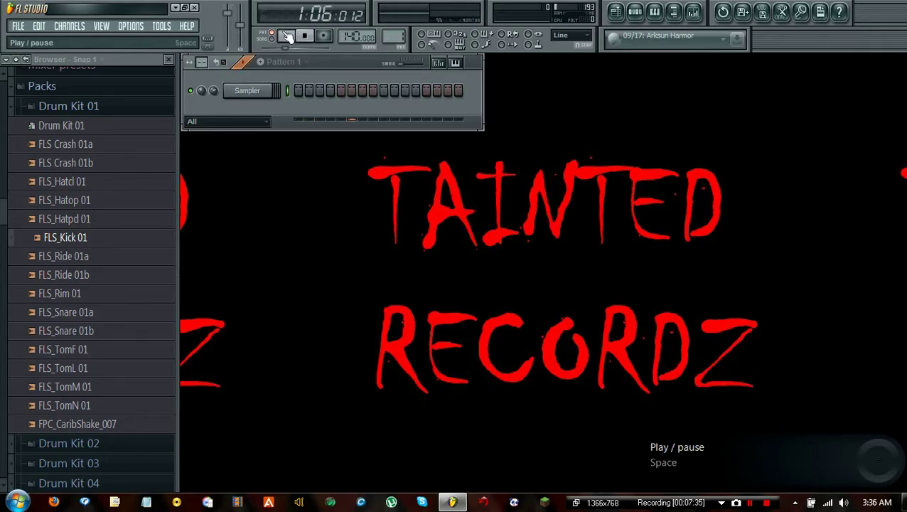
Toggle playback of Pattern 1 on and off several times, and stop it.
key(space)
key(space)
key(space)
key(space)
key(space)
key(space)
key(space)
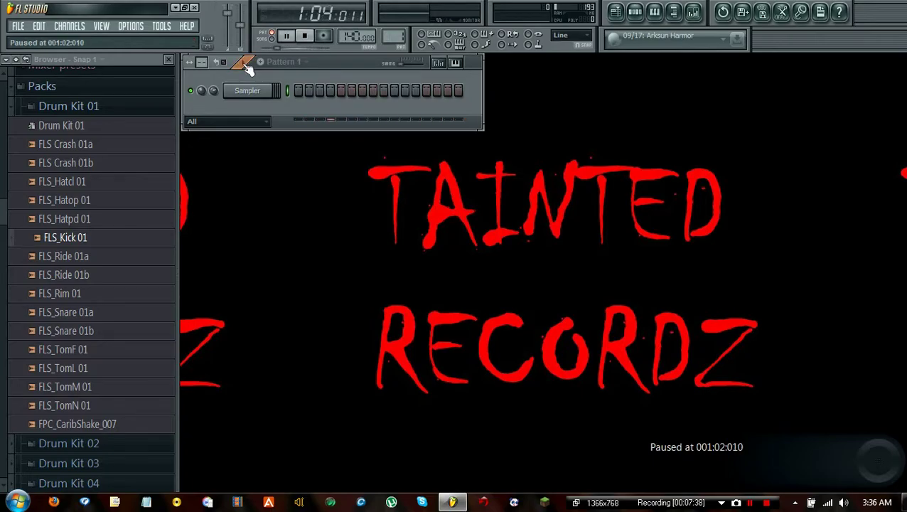
click(304, 35)
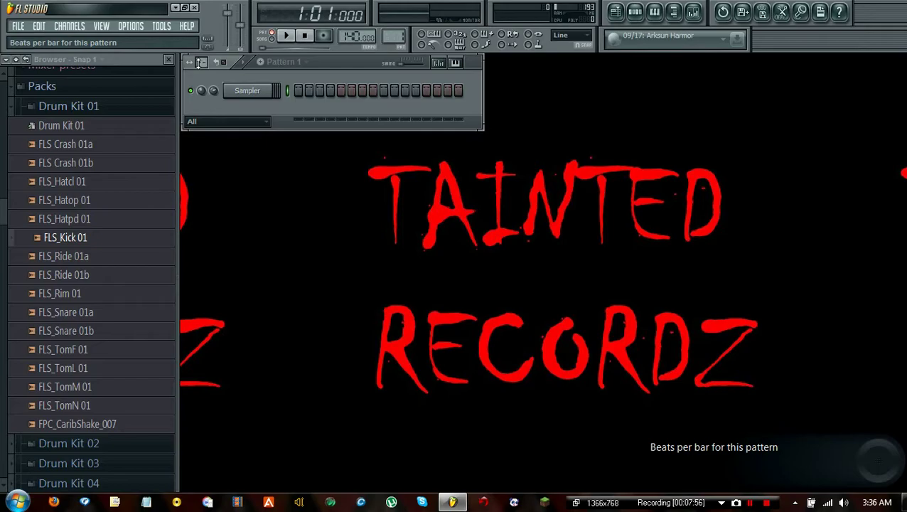
Try shorter and longer beats-per-bar settings for Pattern 1, and return it to 16 steps.
scroll(200, 62, up, 3)
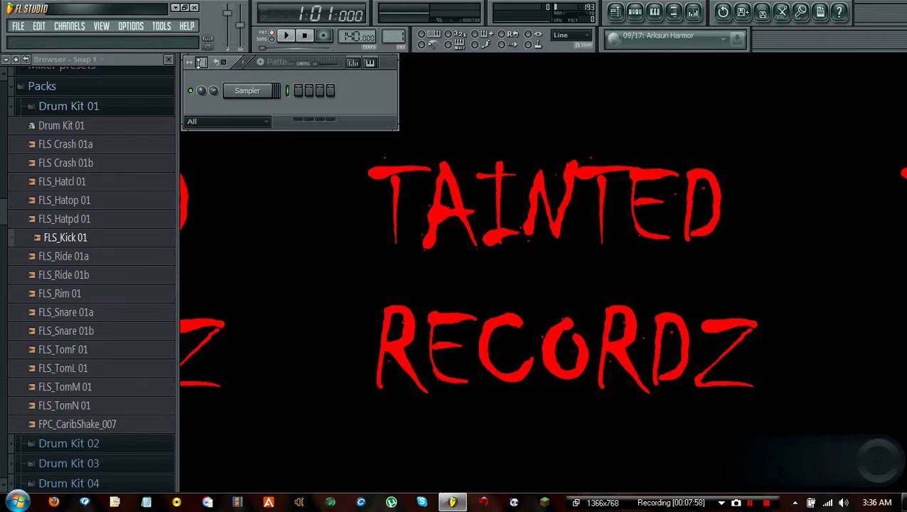
scroll(200, 62, up, 4)
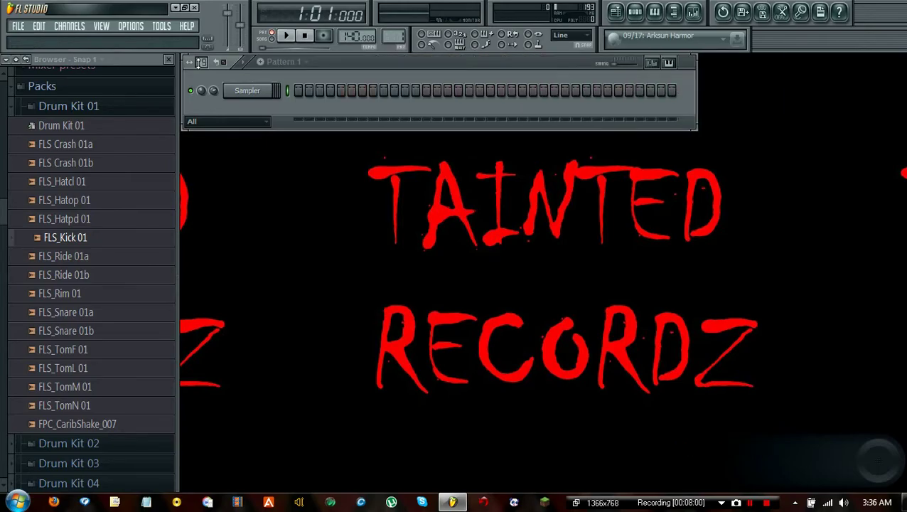
scroll(202, 63, down, 5)
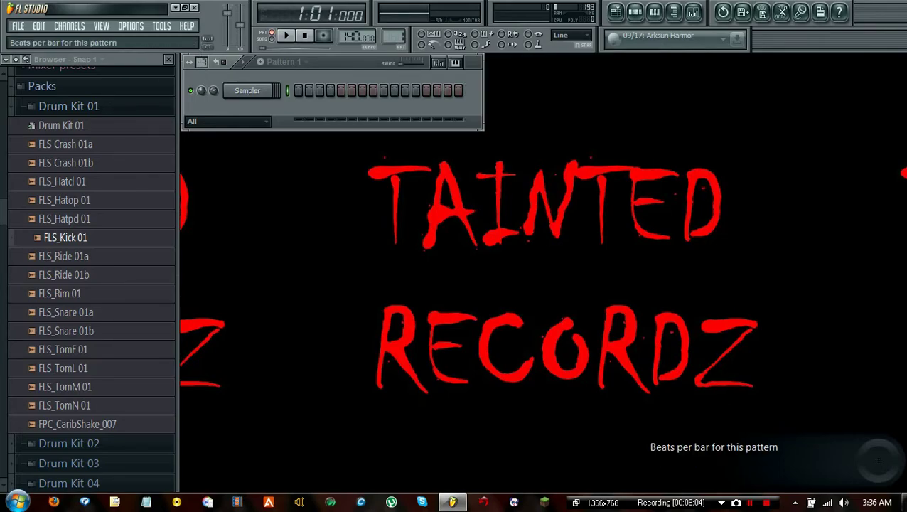
scroll(201, 63, up, 10)
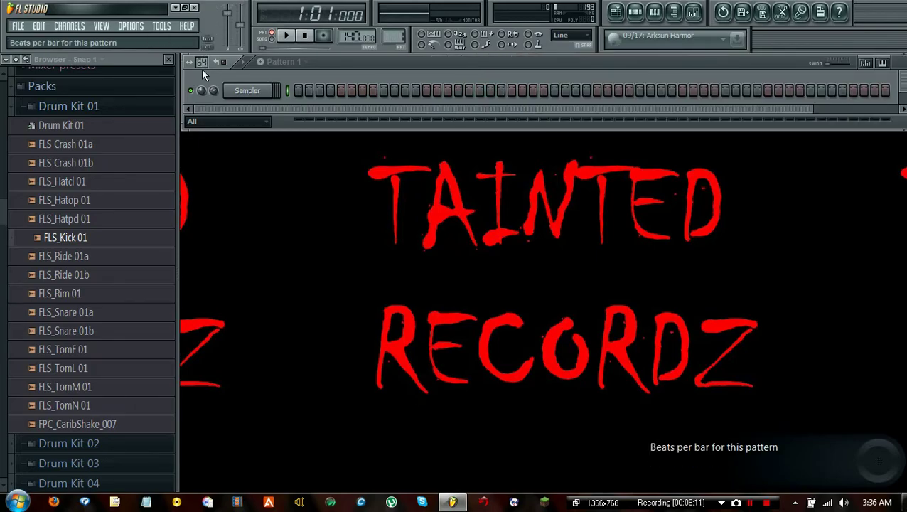
scroll(205, 62, down, 10)
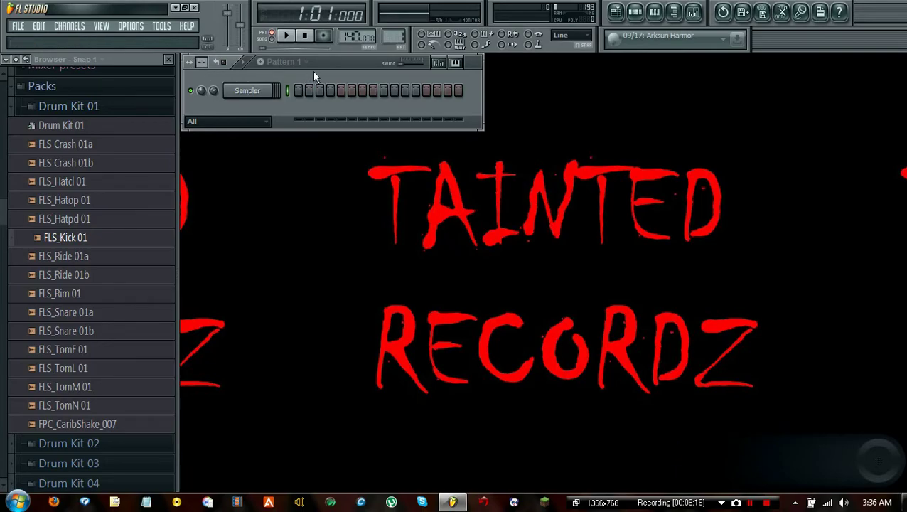
Reset Pattern 1's beats per bar, try shortening it to four steps, and restore the 16 steps.
right_click(201, 64)
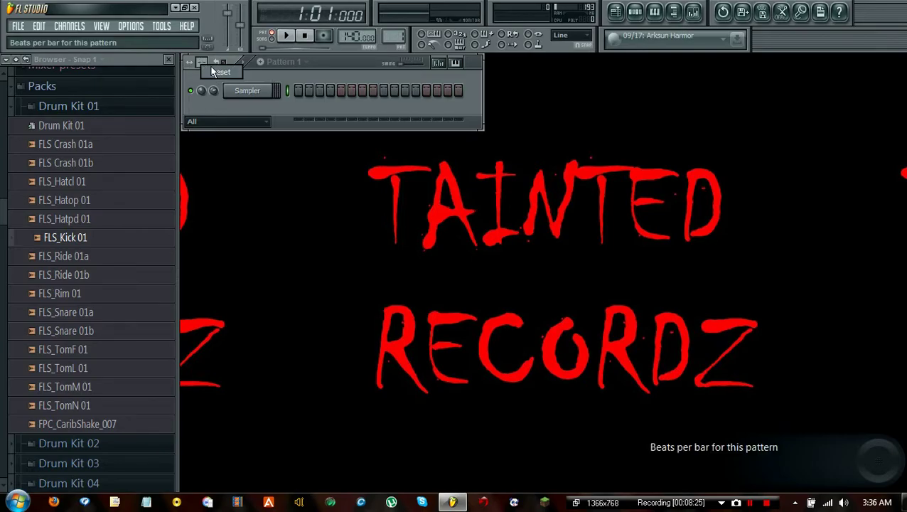
click(218, 73)
drag(203, 63, 213, 79)
scroll(202, 57, down, 3)
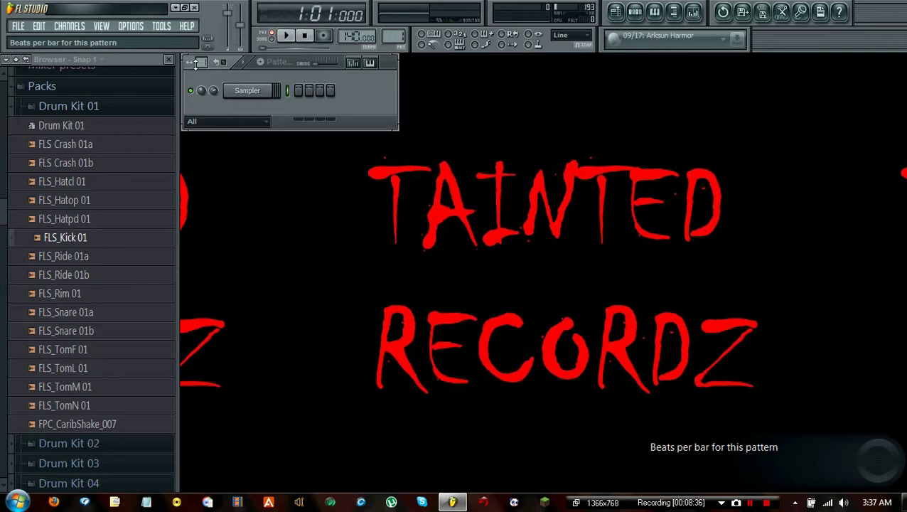
scroll(195, 63, up, 3)
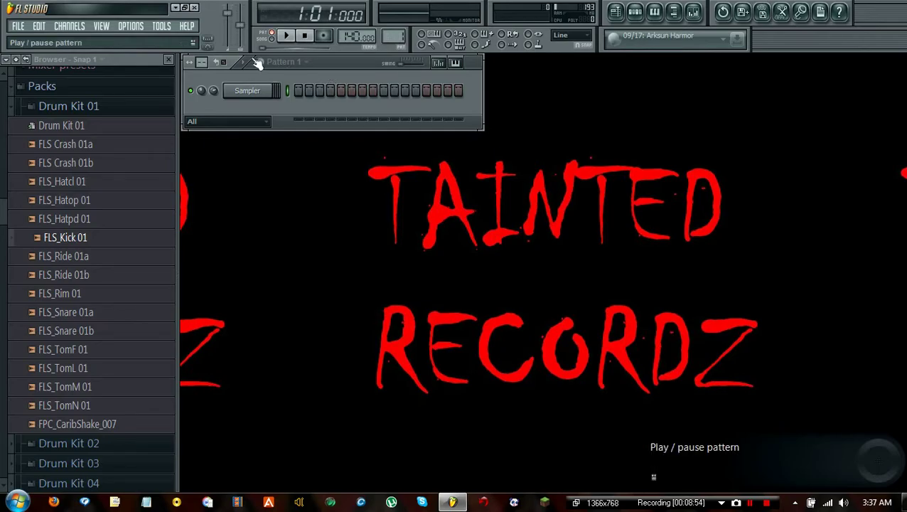
Rename Pattern 1 as First Loop with a yellow-green colour, and select it in the pattern list.
click(287, 62)
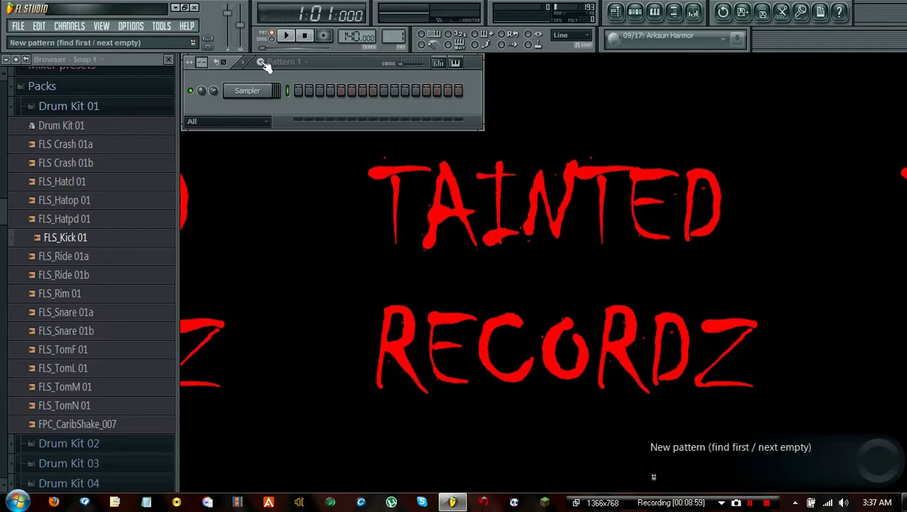
click(261, 62)
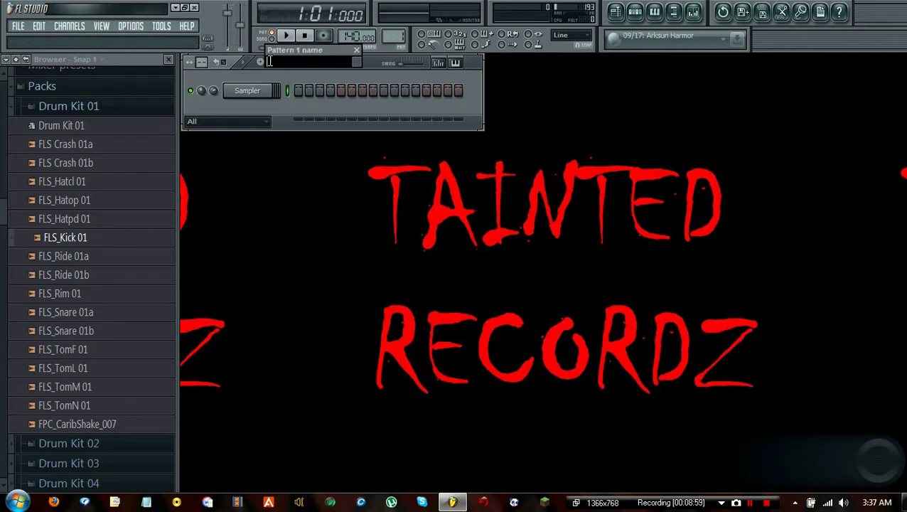
click(359, 65)
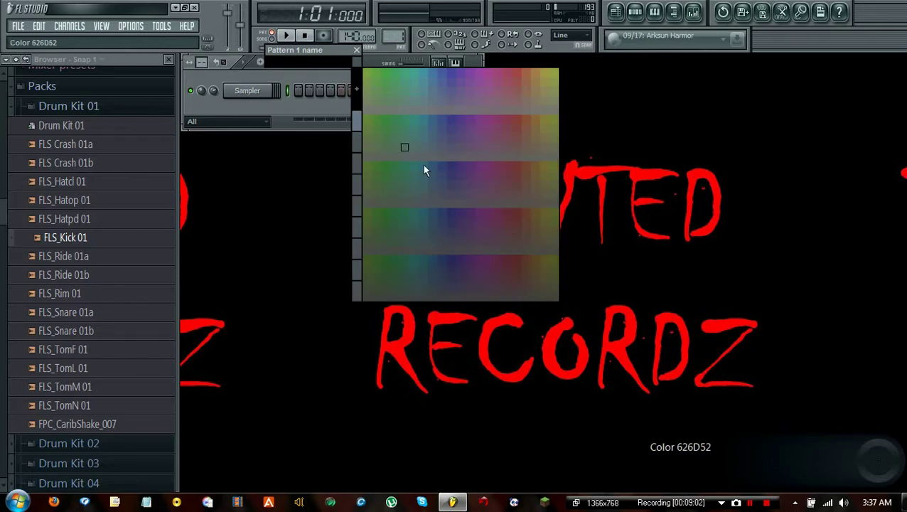
click(553, 75)
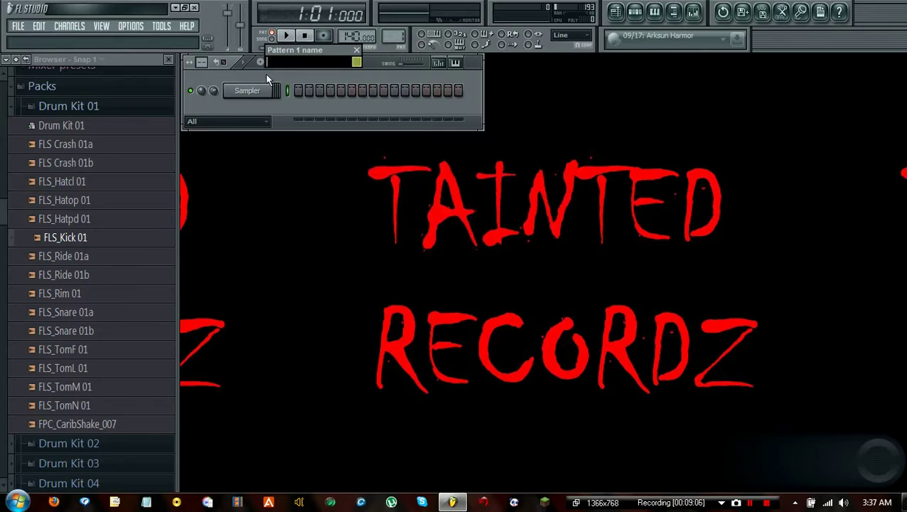
text(First Loop)
key(Return)
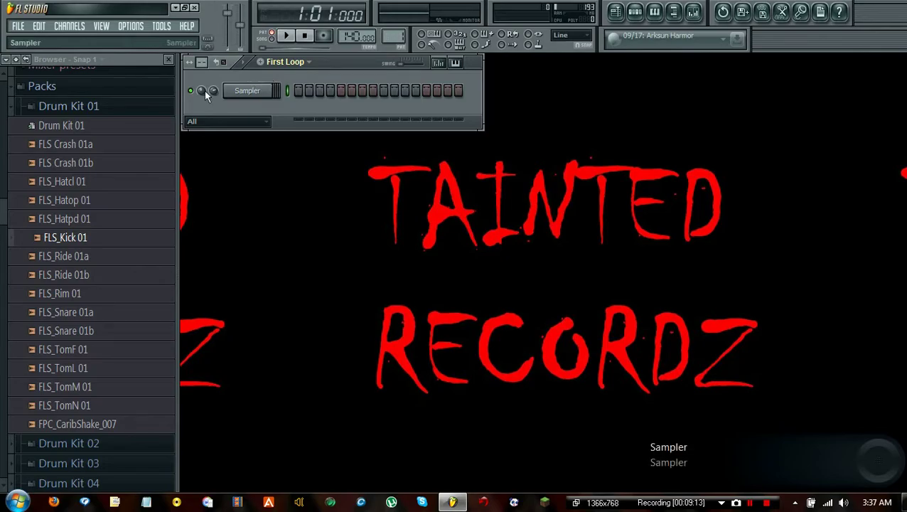
click(282, 63)
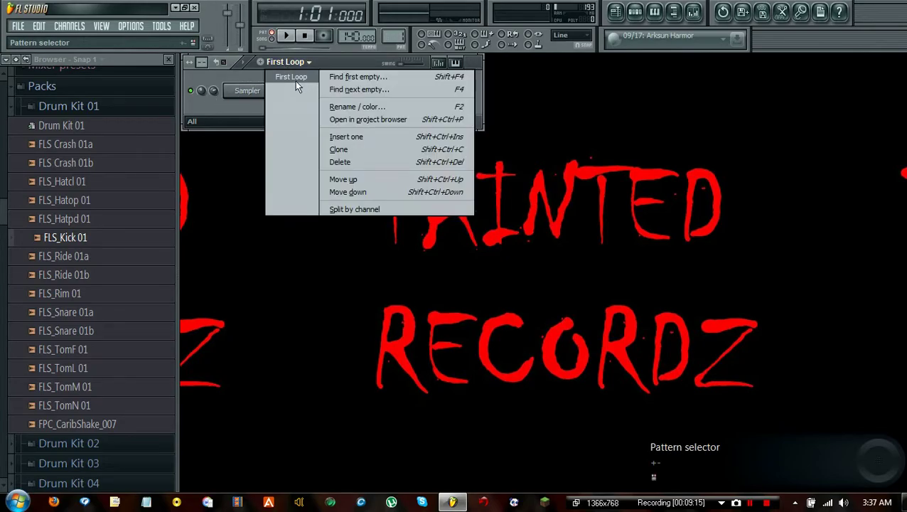
click(295, 81)
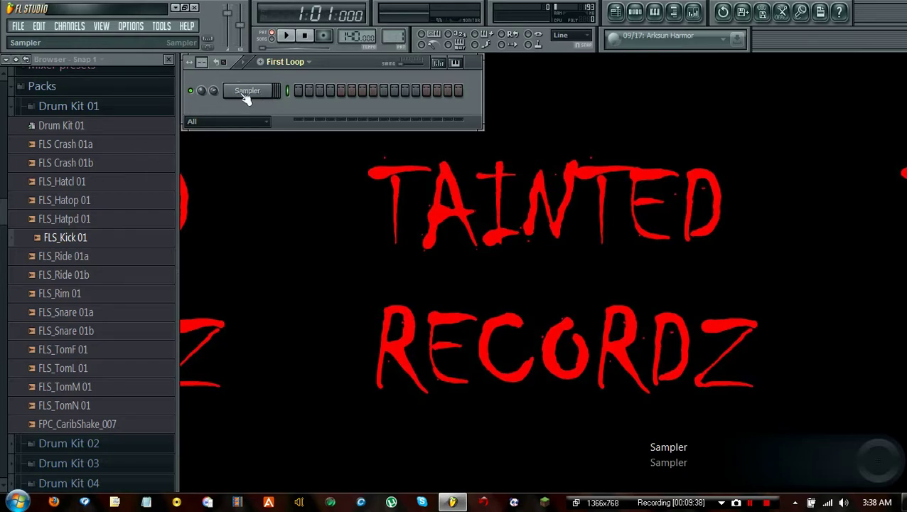
Try switching steps 1, 5 and 9 of the Sampler channel on and off, and leave all steps cleared.
click(297, 91)
click(340, 90)
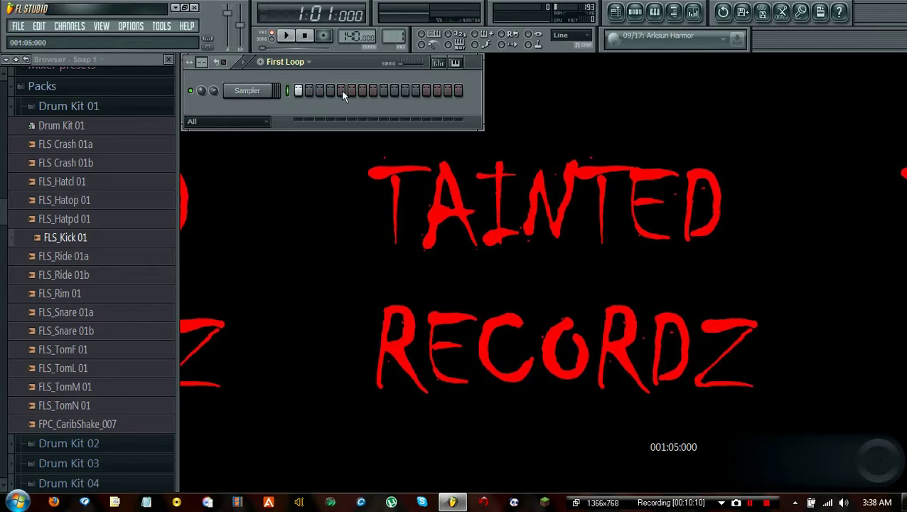
click(384, 91)
right_click(427, 90)
right_click(384, 90)
right_click(340, 90)
right_click(298, 91)
click(298, 90)
click(342, 90)
click(383, 91)
drag(419, 92, 261, 96)
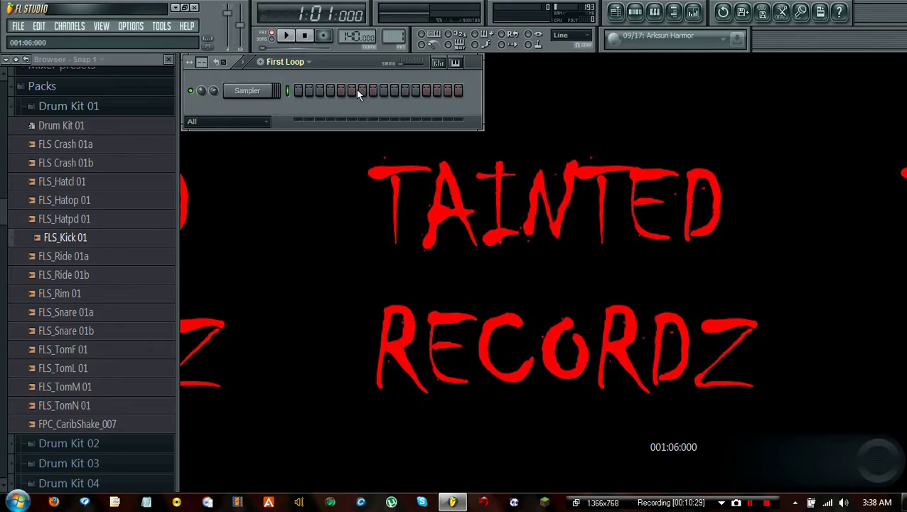
Try the Sampler channel's Solo option and view its mute/solo commands.
right_click(193, 95)
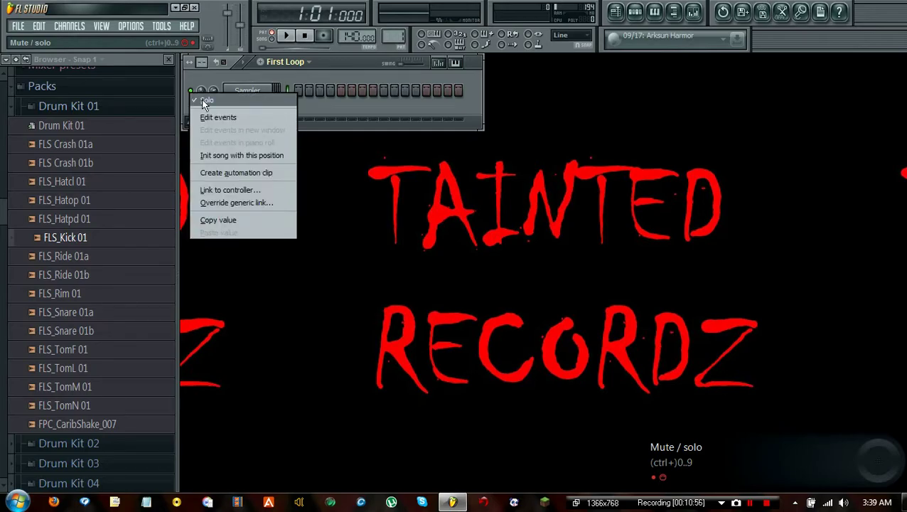
click(201, 98)
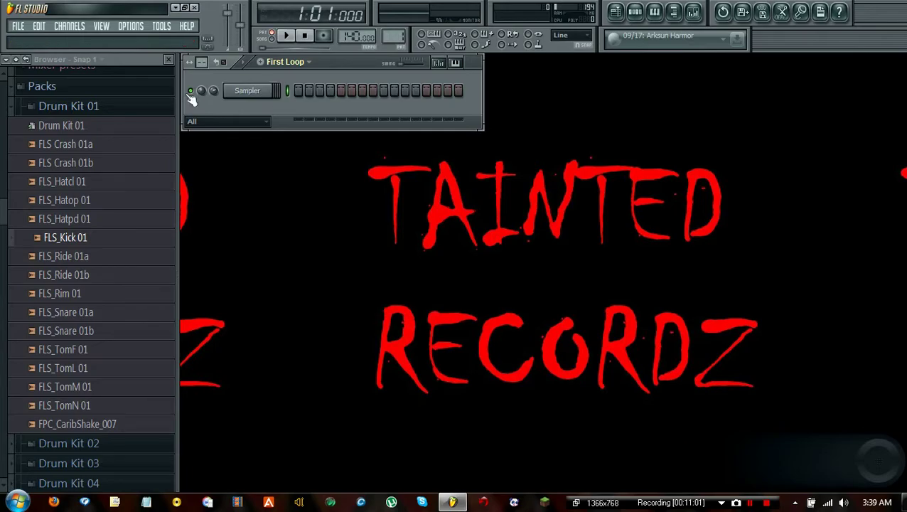
right_click(193, 96)
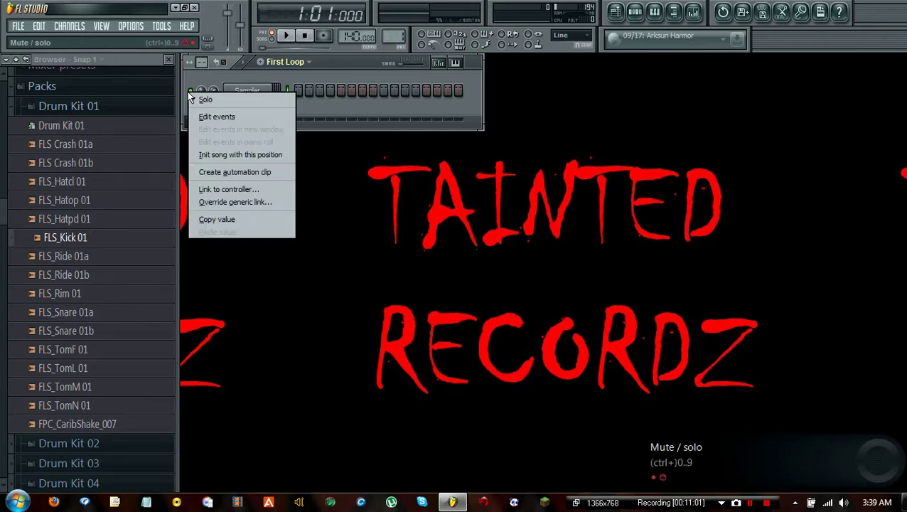
click(341, 117)
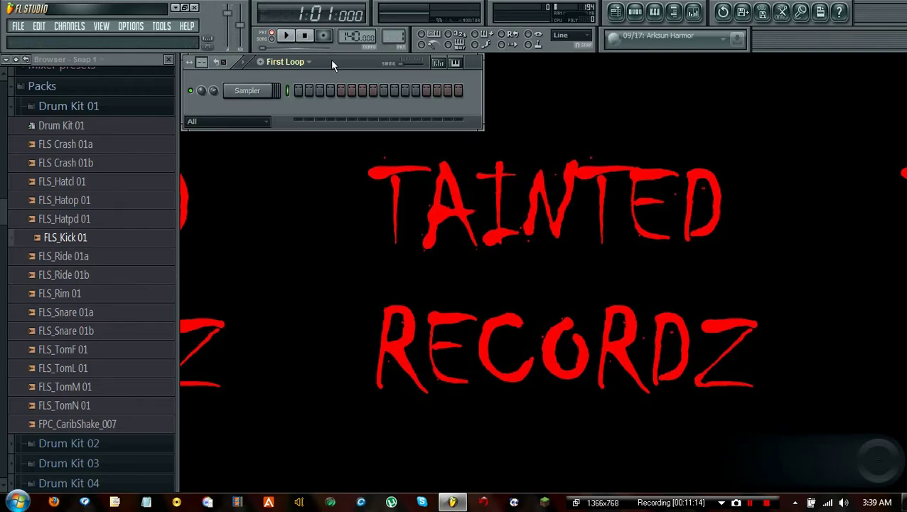
Load the FLS_Kick 01 sample from Drum Kit 01 into the Sampler channel.
click(69, 239)
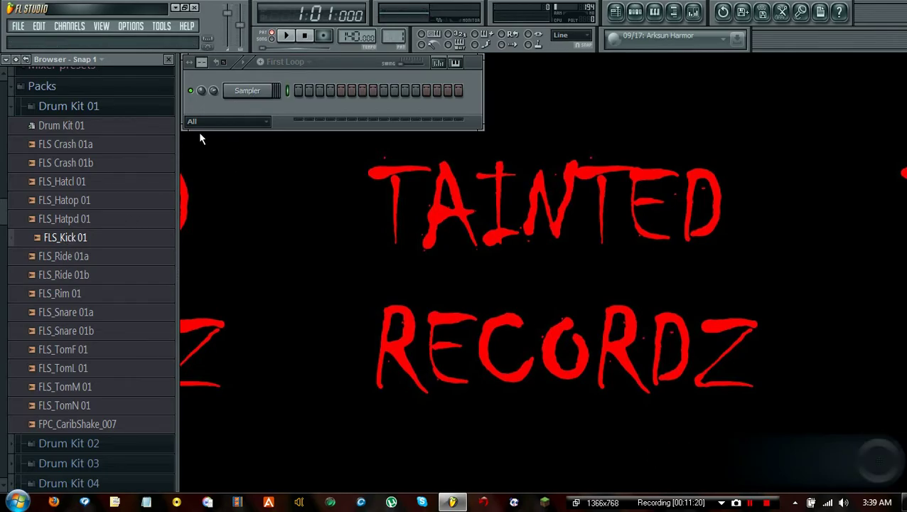
right_click(70, 241)
click(55, 236)
drag(57, 238, 250, 92)
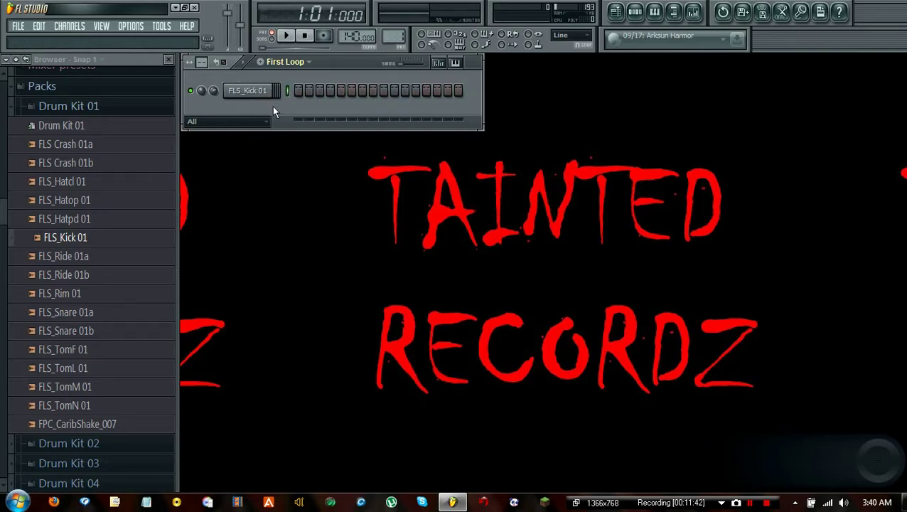
Preview FLS_Snare 01a from Drum Kit 01 and open it in a new sampler channel.
click(62, 315)
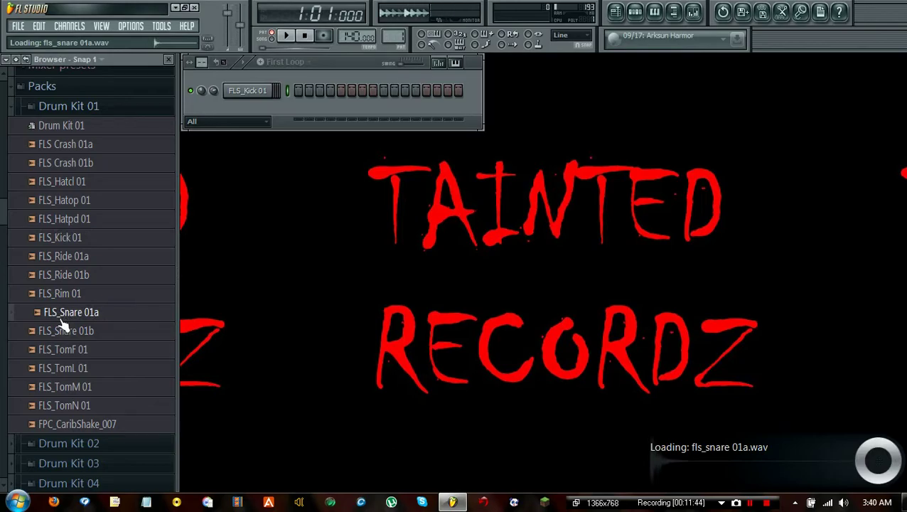
mouse_move(69, 320)
mouse_down()
mouse_move(218, 245)
mouse_move(249, 89)
mouse_move(120, 351)
mouse_move(67, 313)
mouse_move(77, 320)
mouse_up()
right_click(72, 314)
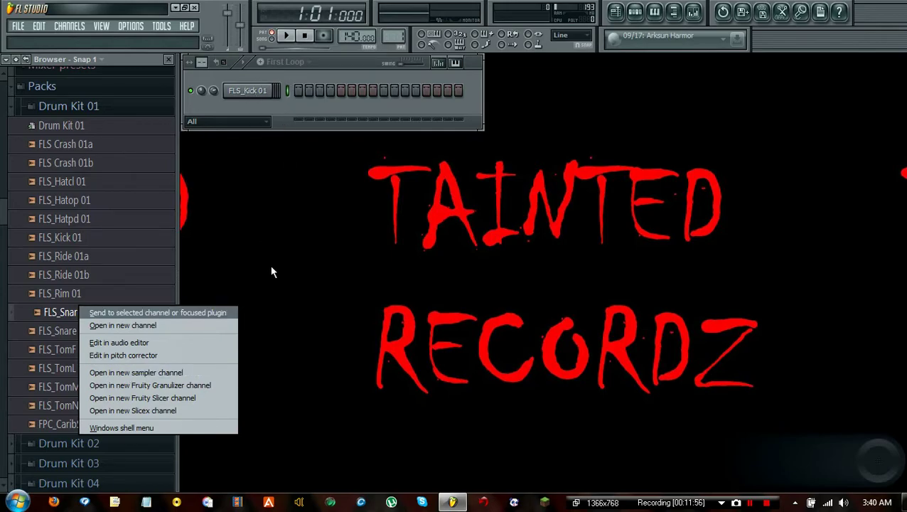
click(144, 371)
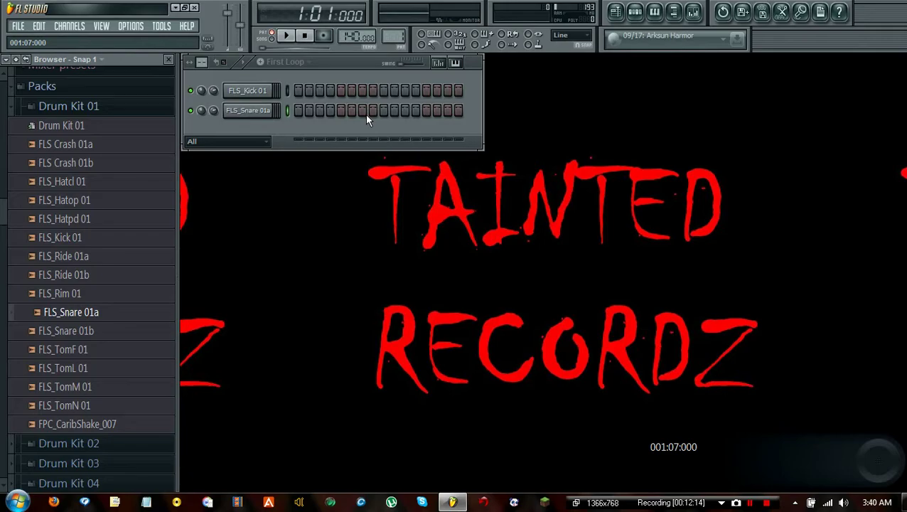
Switch on steps 1 and 9 of the FLS_Kick 01 channel, and play back First Loop to hear the kick.
click(298, 91)
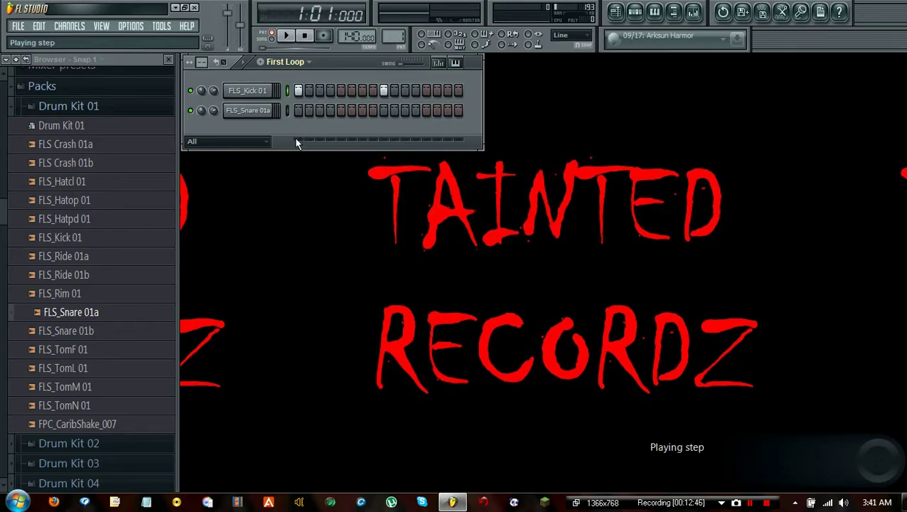
click(288, 36)
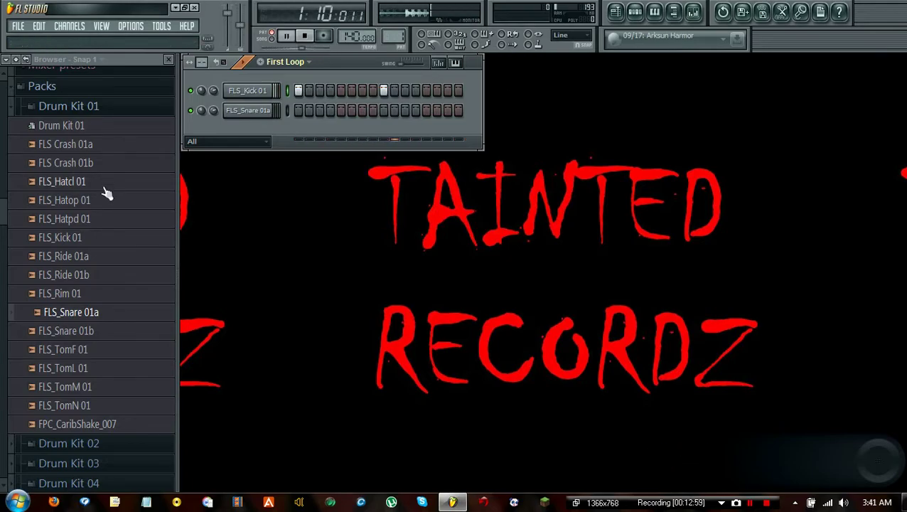
click(69, 237)
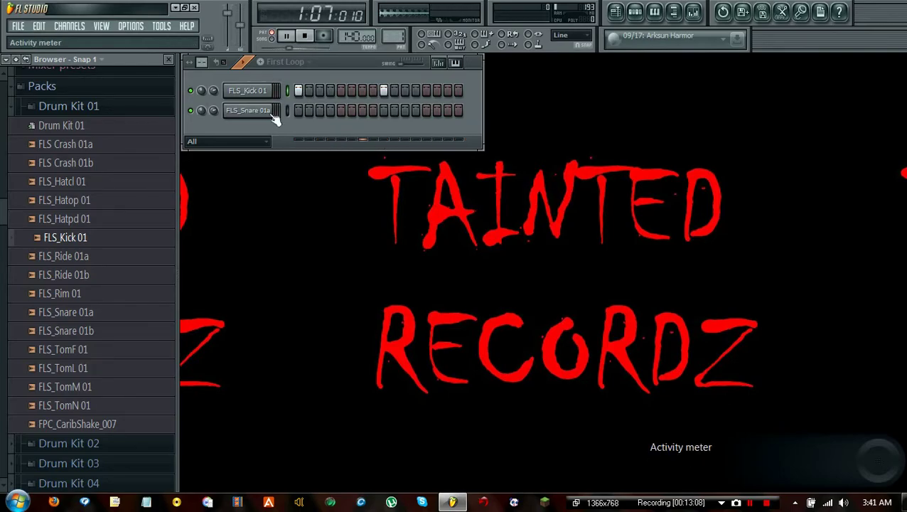
click(306, 35)
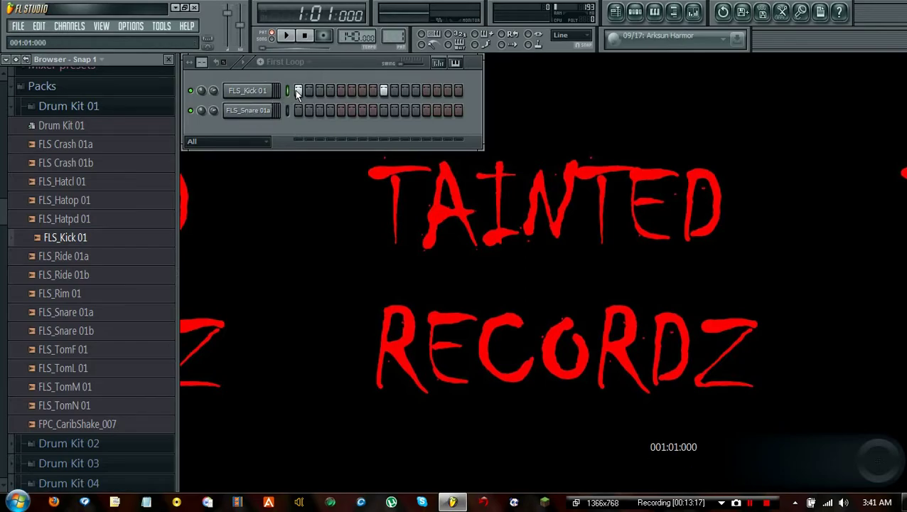
Try a hit on step 3 of the FLS_Snare 01a channel, play First Loop and stop it.
click(319, 112)
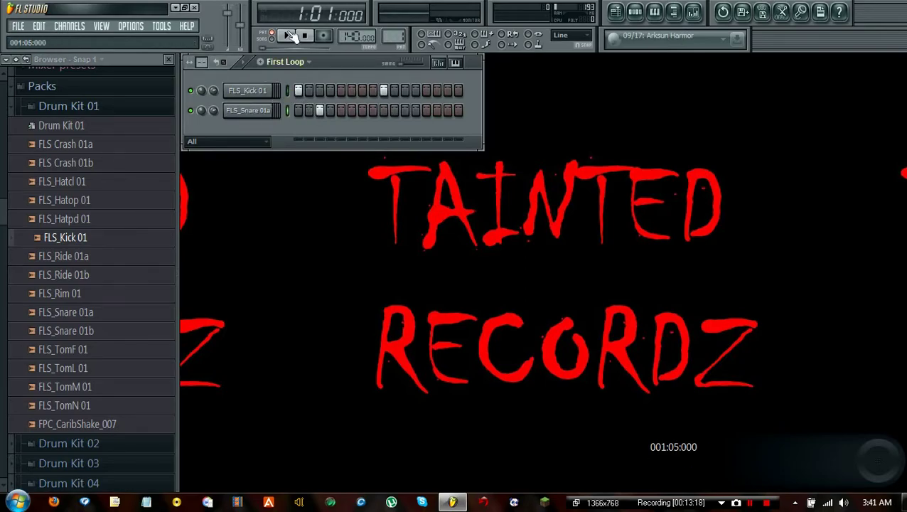
key(space)
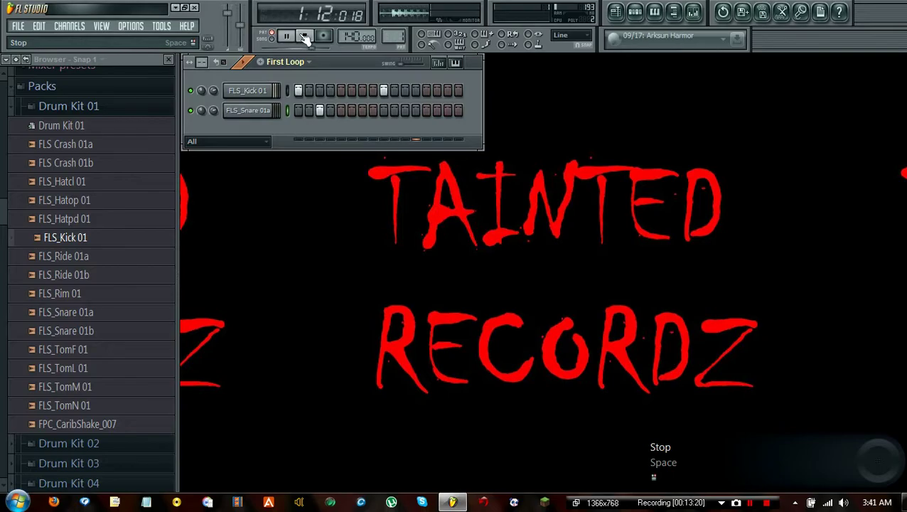
click(303, 37)
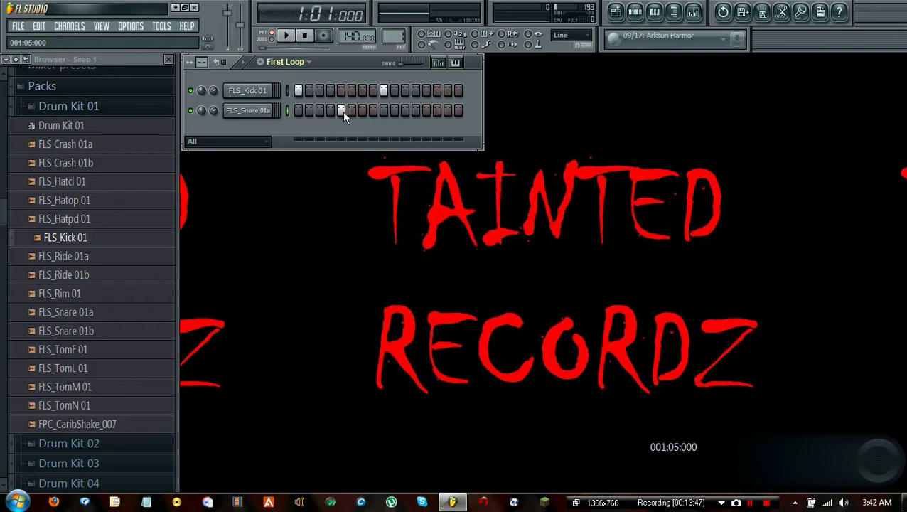
Add a hit on step 13 of the FLS_Snare 01a channel, play First Loop and stop it.
click(288, 36)
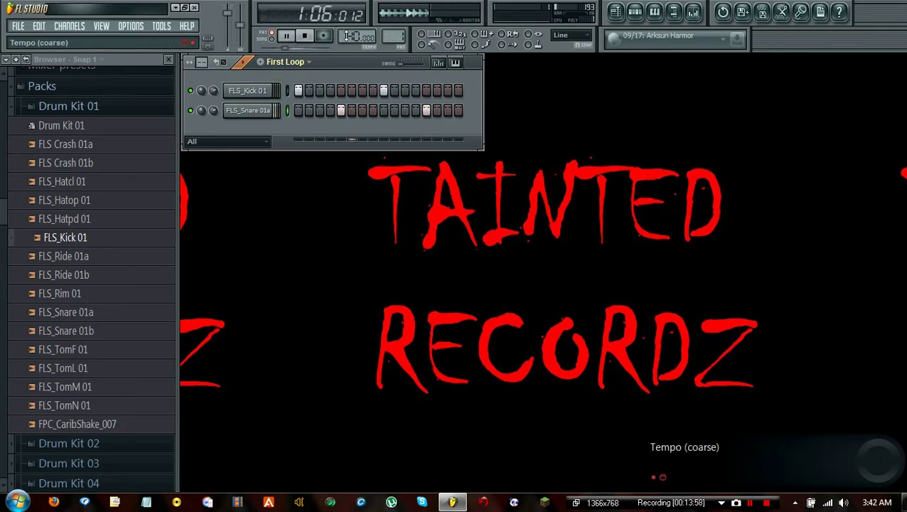
click(303, 37)
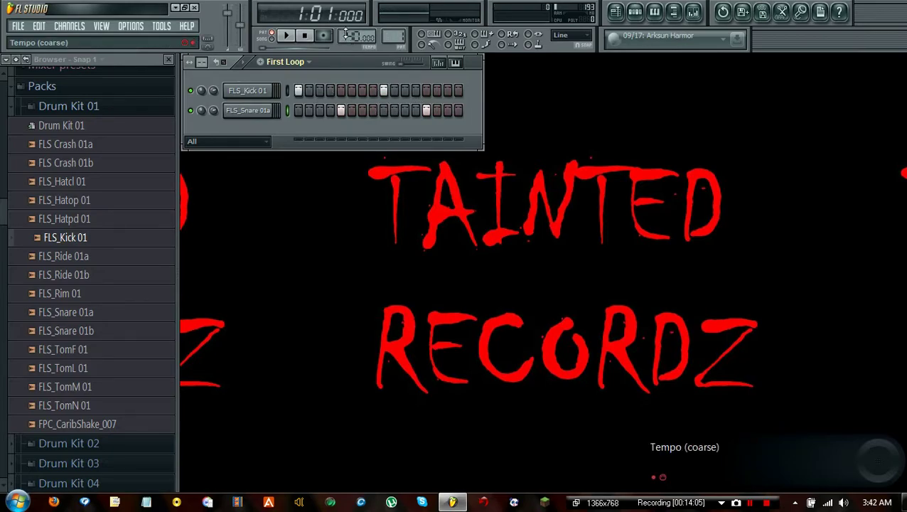
Lower the tempo to 110 BPM and play First Loop at that speed.
scroll(347, 36, down, 6)
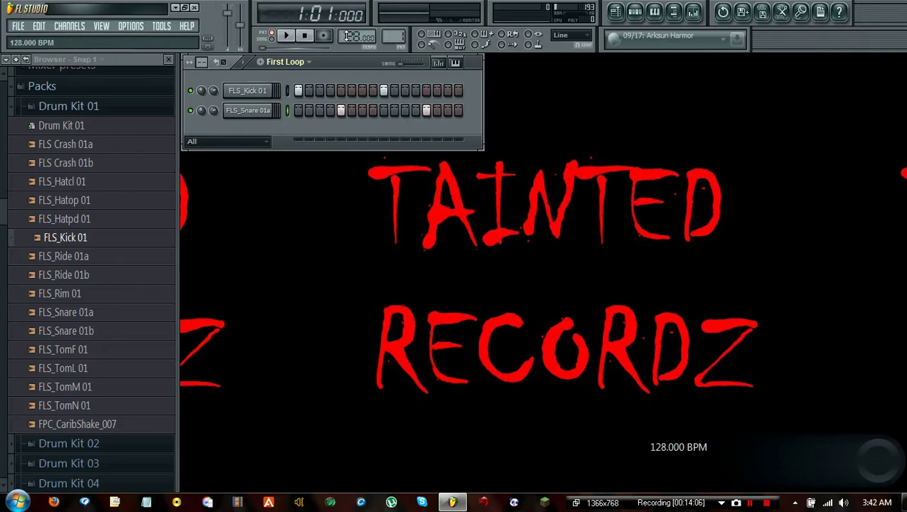
mouse_move(347, 36)
mouse_down()
mouse_move(347, 114)
mouse_move(346, 15)
mouse_move(346, 113)
mouse_move(347, 23)
mouse_move(346, 44)
mouse_up()
click(287, 36)
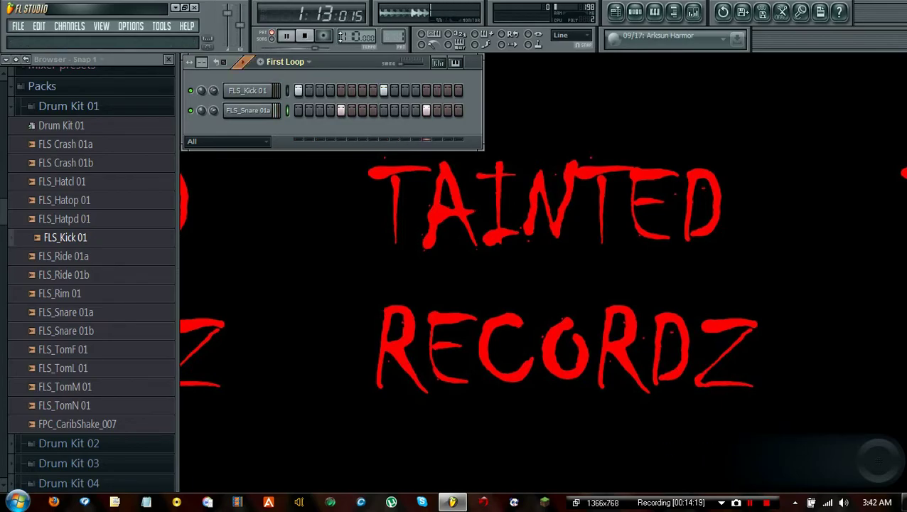
Set the tempo to the 140 BPM preset while First Loop plays and stop playback.
right_click(344, 33)
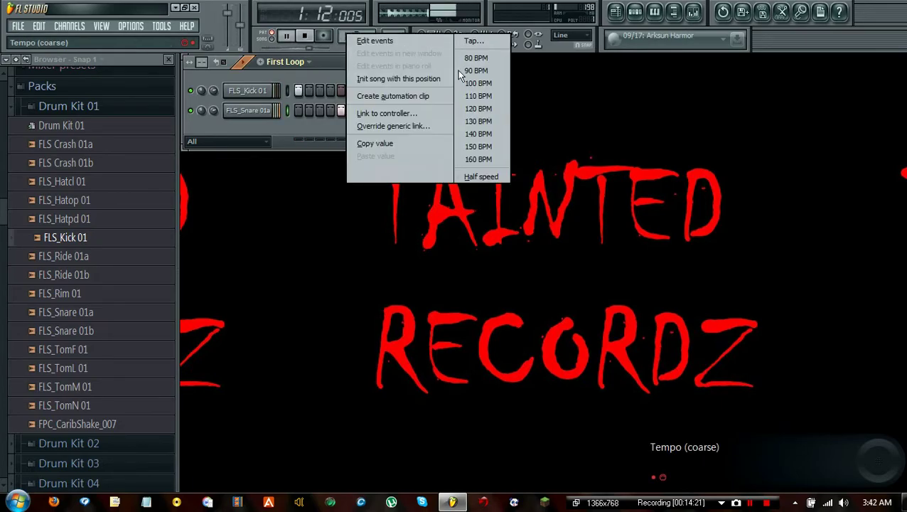
click(473, 131)
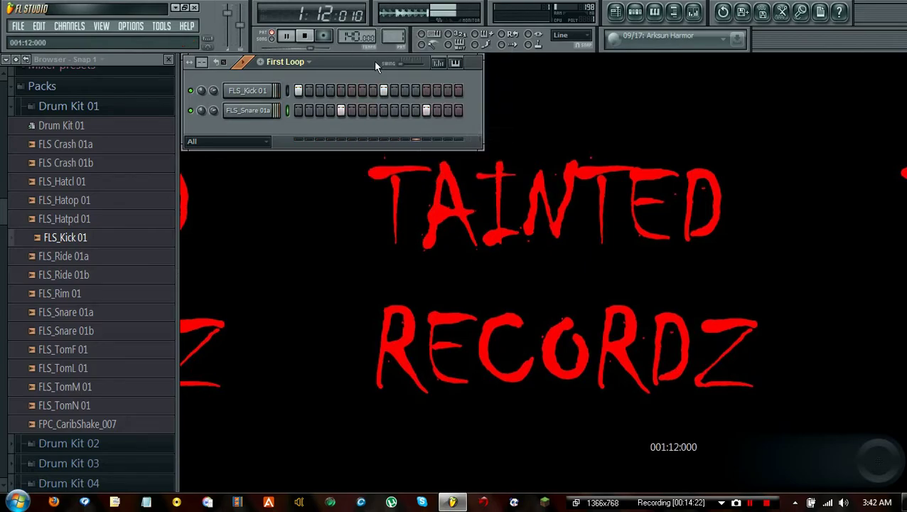
click(306, 37)
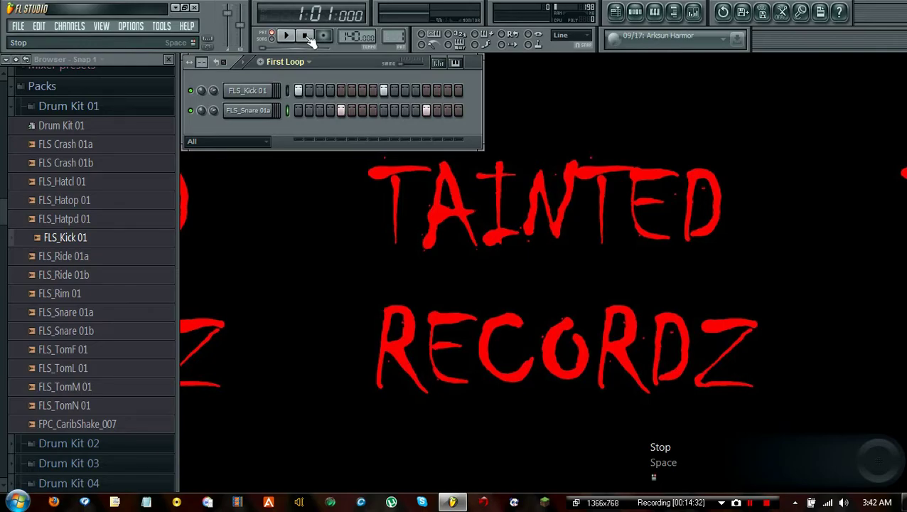
Rename the FLS_Kick 01 channel as Kick and give it a blue-violet colour.
right_click(247, 94)
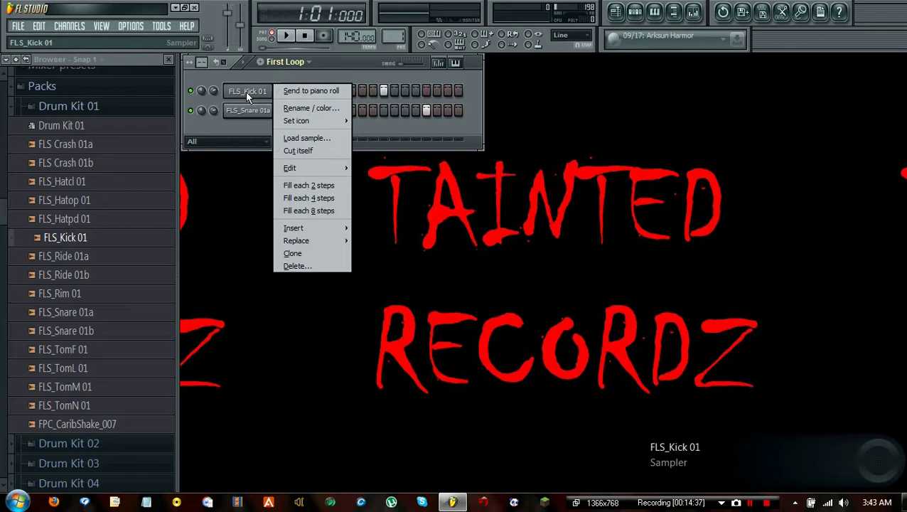
click(298, 110)
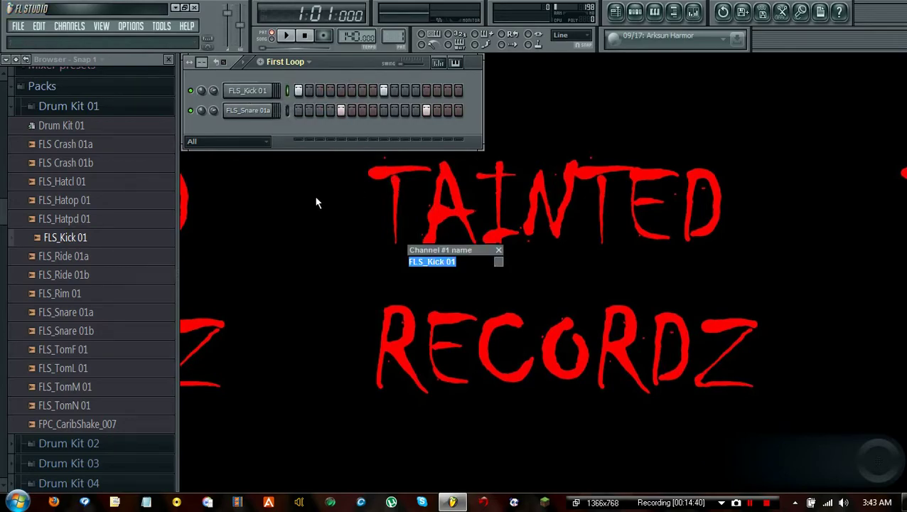
text(Kick)
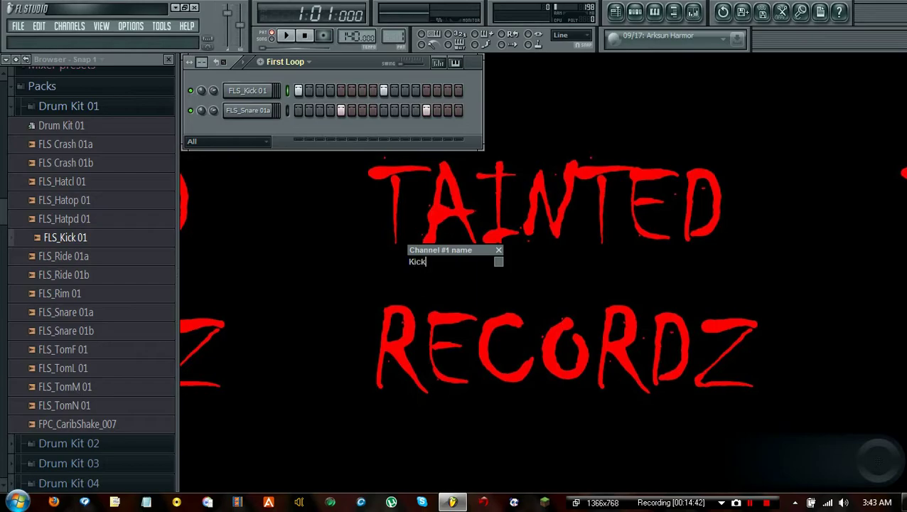
click(498, 260)
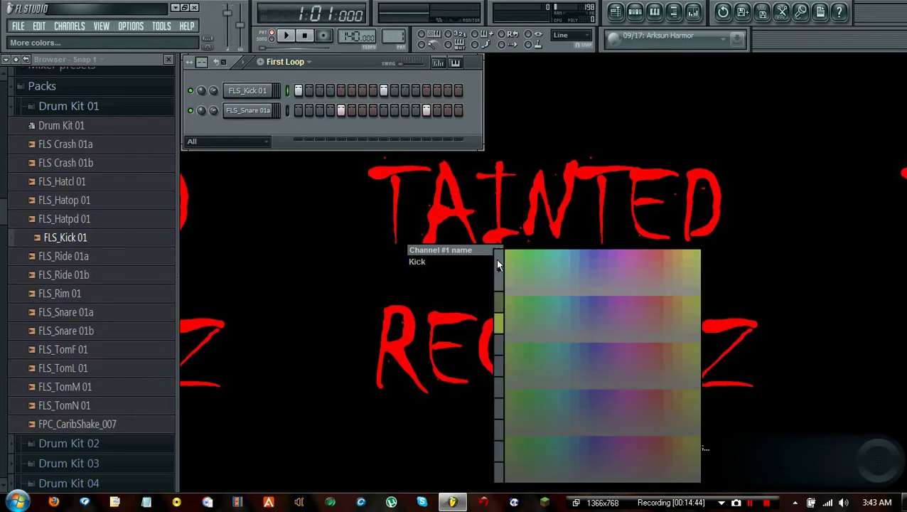
click(590, 259)
key(Return)
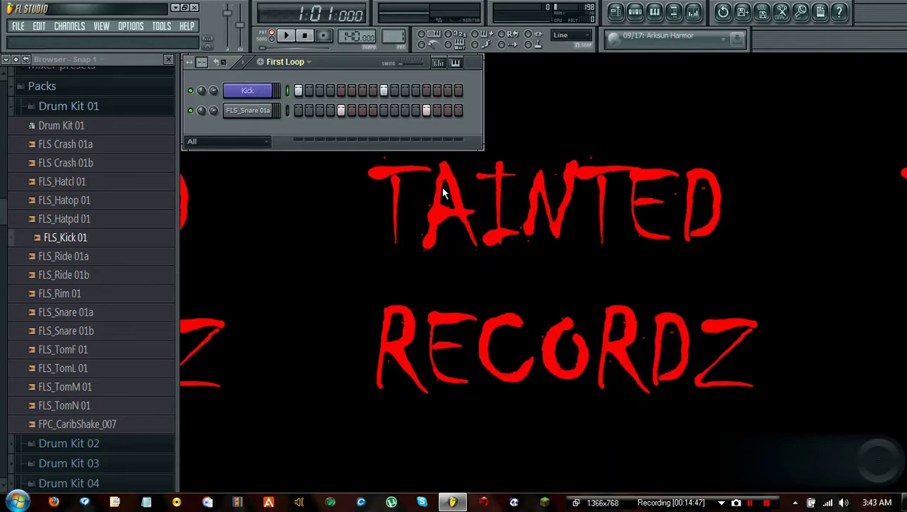
Rename the FLS_Snare 01a channel as Snare in green, and play First Loop briefly.
shift+click(248, 118)
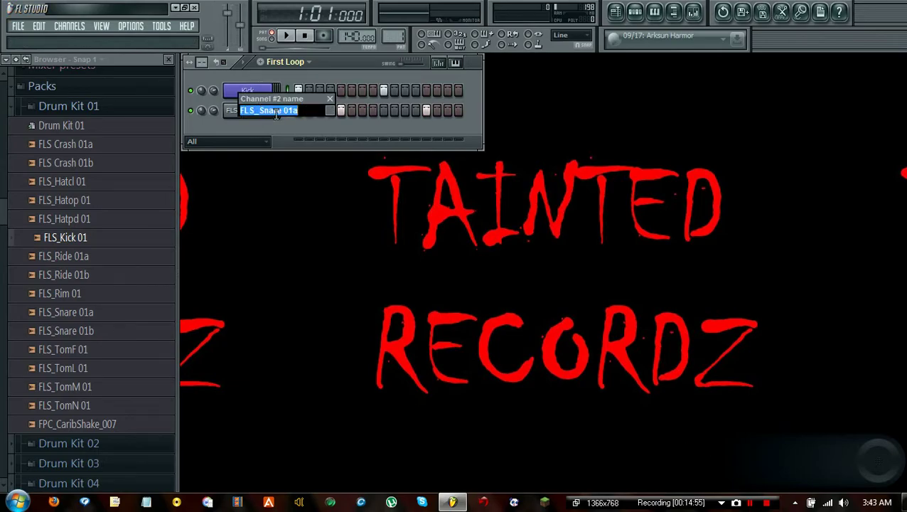
text(Snare)
click(331, 111)
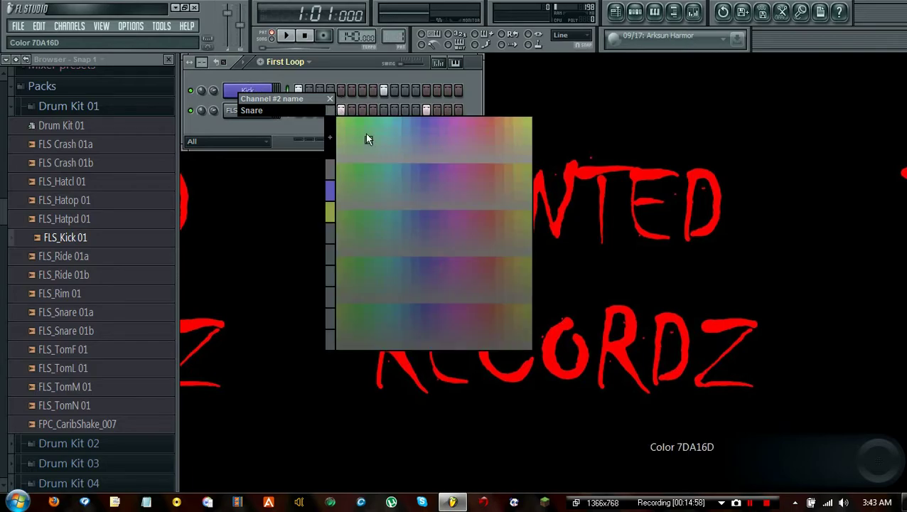
click(357, 122)
key(Return)
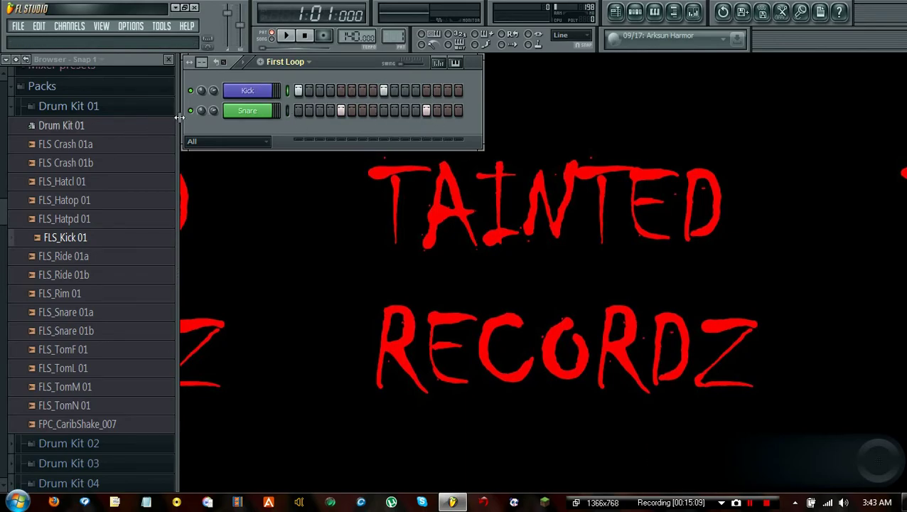
click(298, 37)
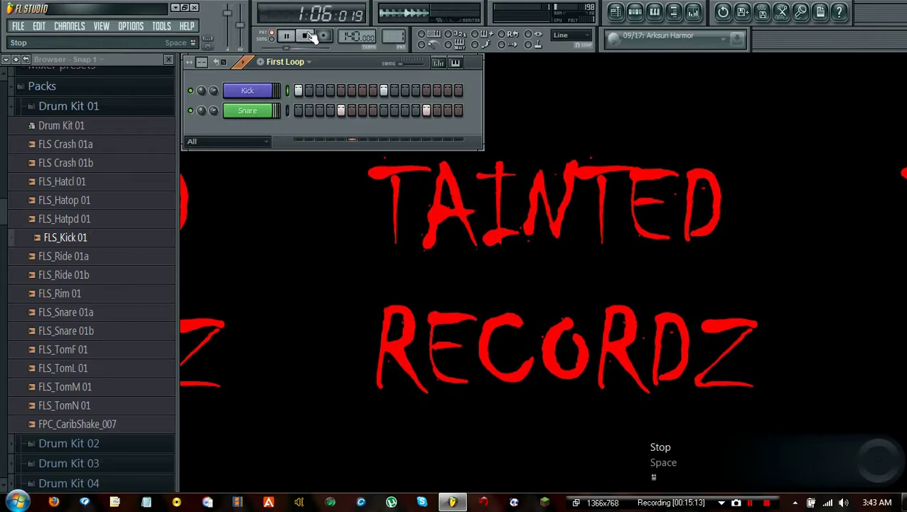
click(309, 33)
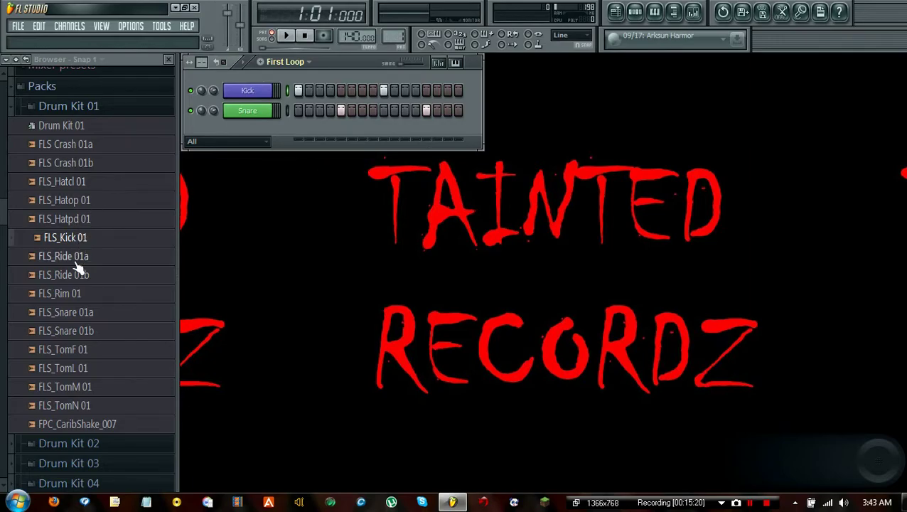
Audition the hi-hat, ride, tom and FPC_CaribShake_007 samples in Drum Kit 01.
click(67, 182)
click(76, 202)
click(72, 218)
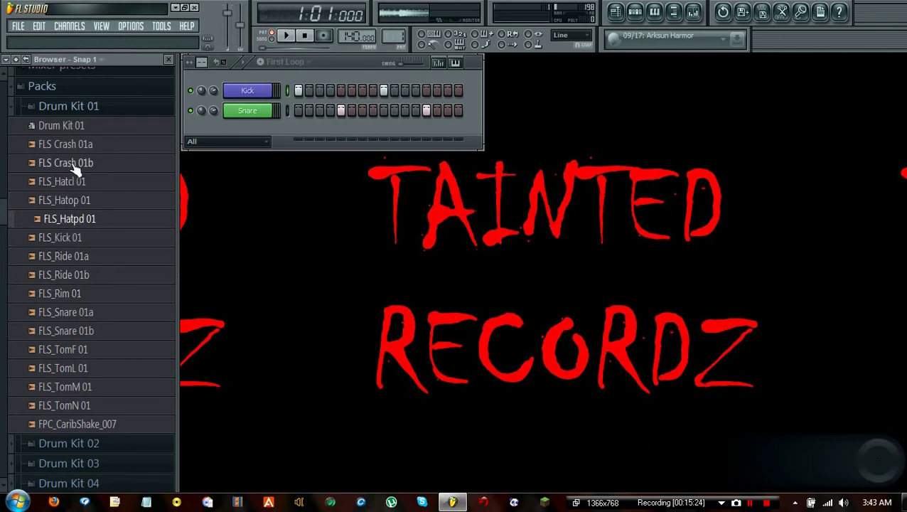
click(74, 258)
click(78, 275)
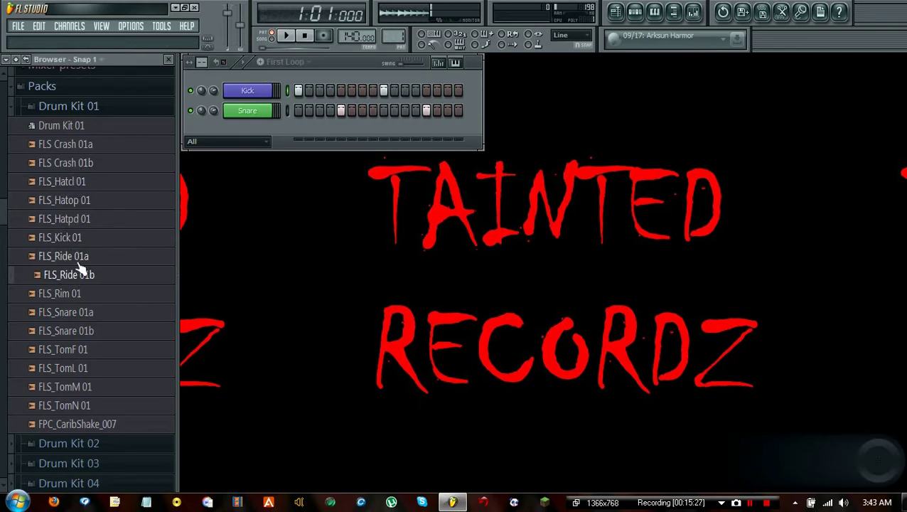
click(86, 350)
click(82, 368)
click(83, 390)
click(85, 428)
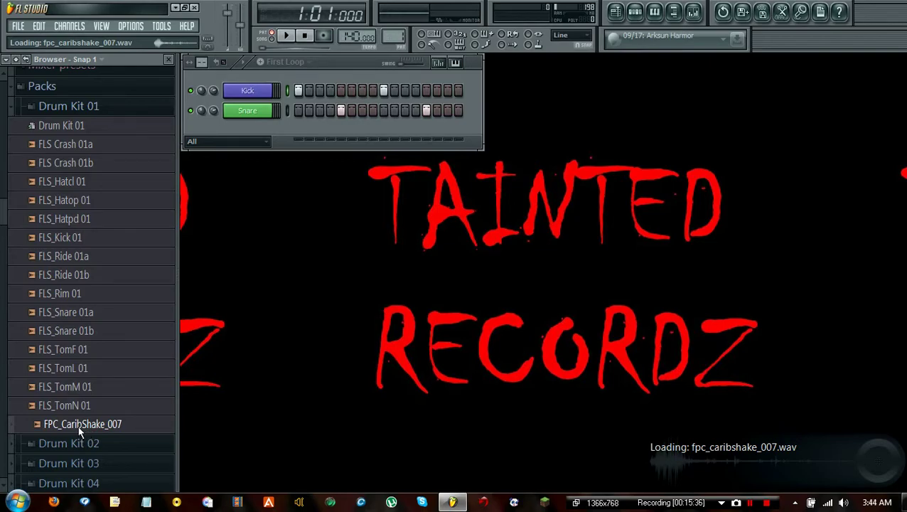
Open FPC_CaribShake_007 in a new sampler channel and play First Loop briefly.
right_click(79, 425)
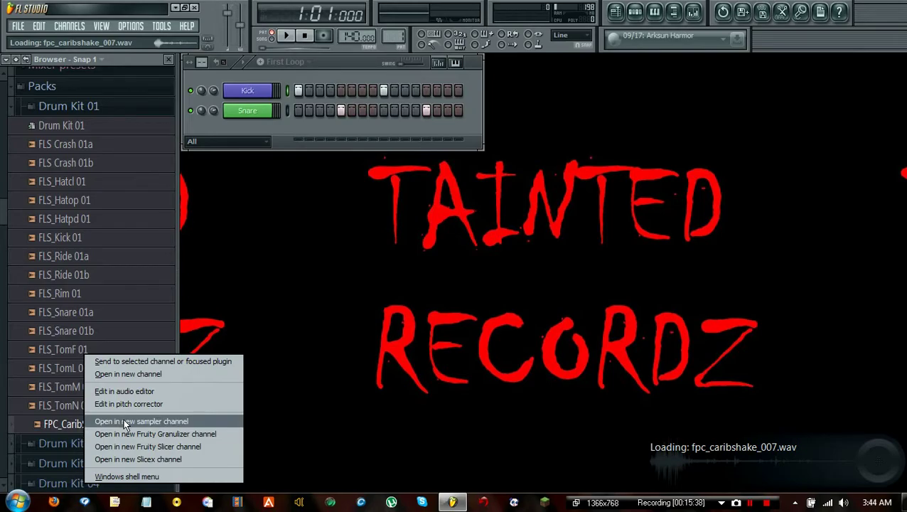
click(123, 422)
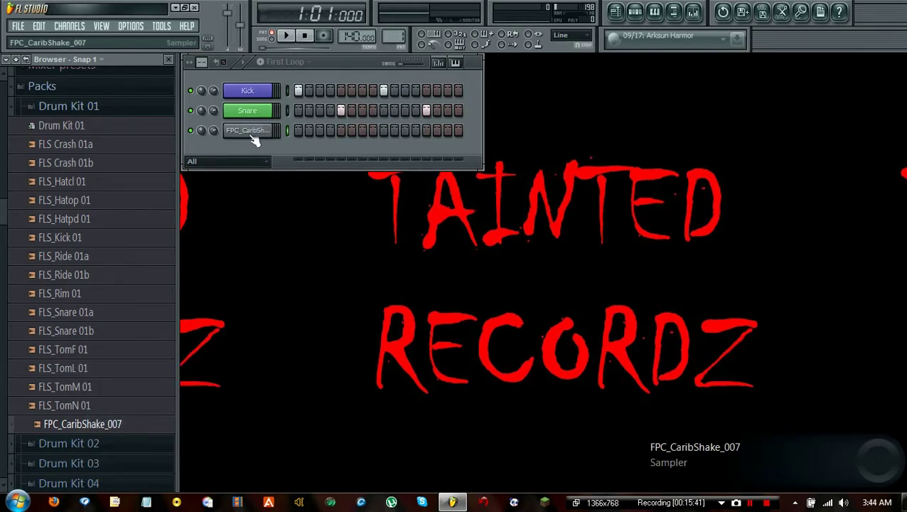
click(290, 37)
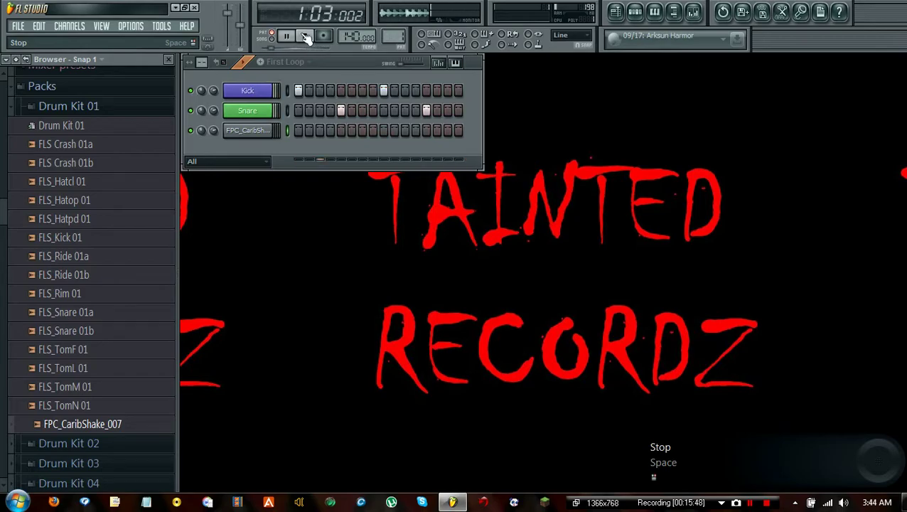
click(304, 37)
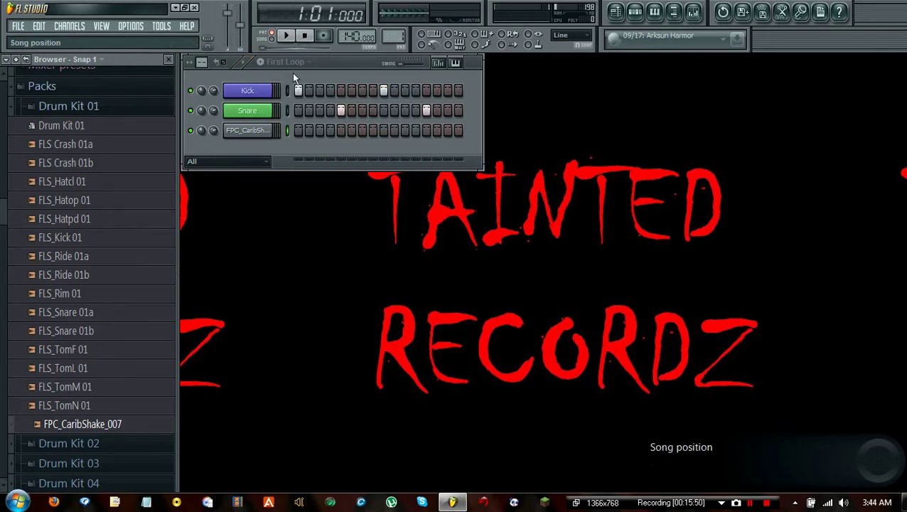
Switch on steps 3, 7, 11 and 15 of the FPC_CaribShake_007 channel, starting with 15, and play First Loop to check it.
click(448, 130)
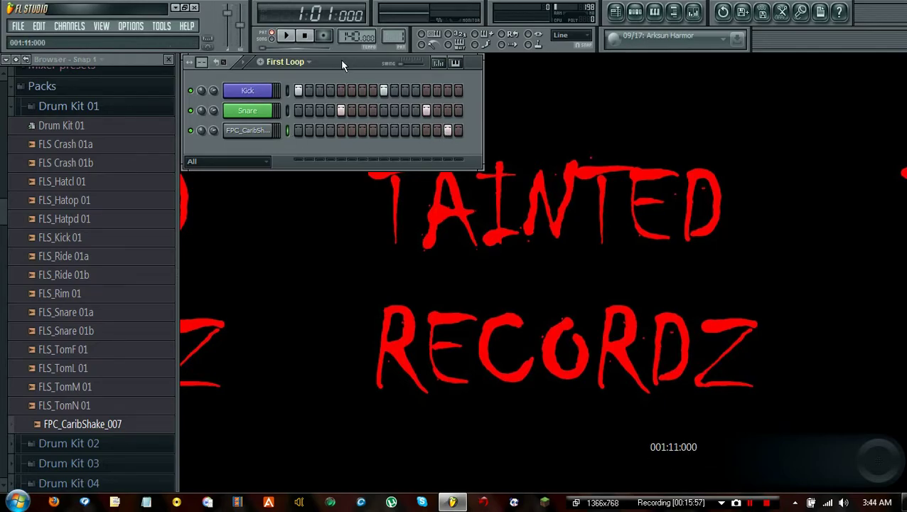
click(295, 37)
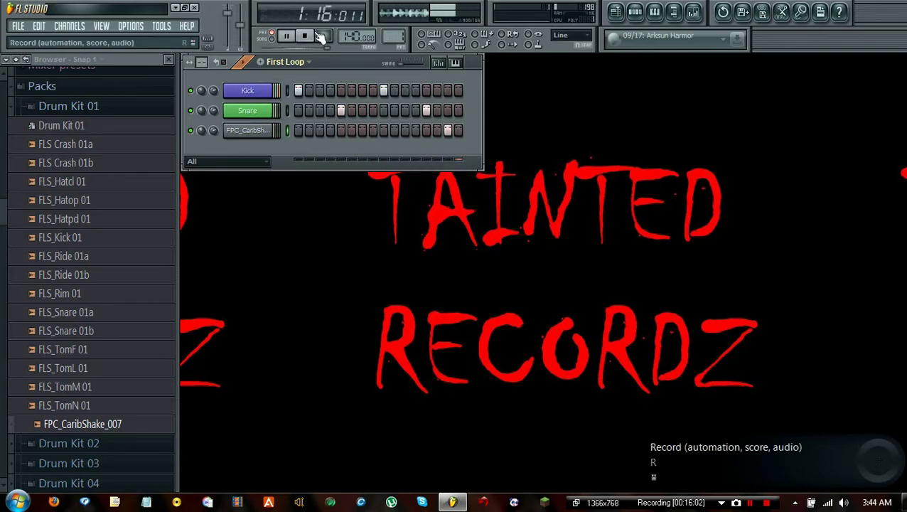
click(317, 36)
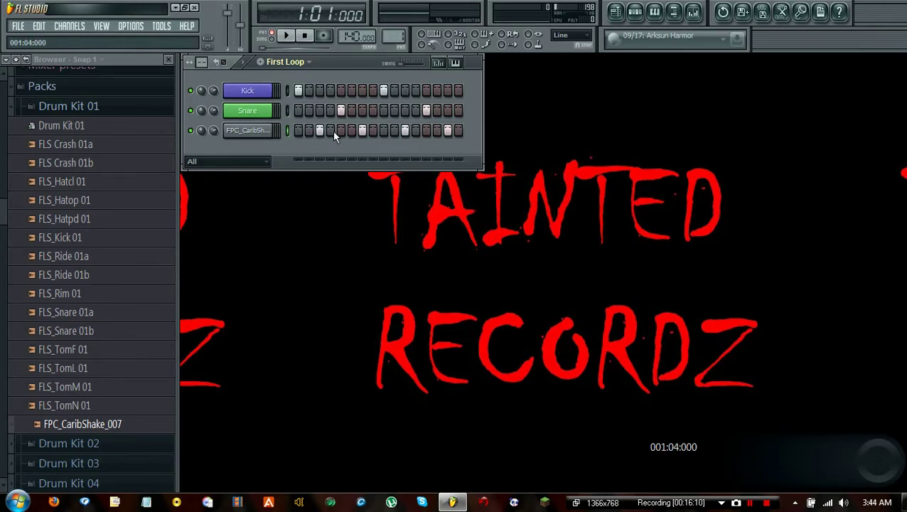
click(285, 36)
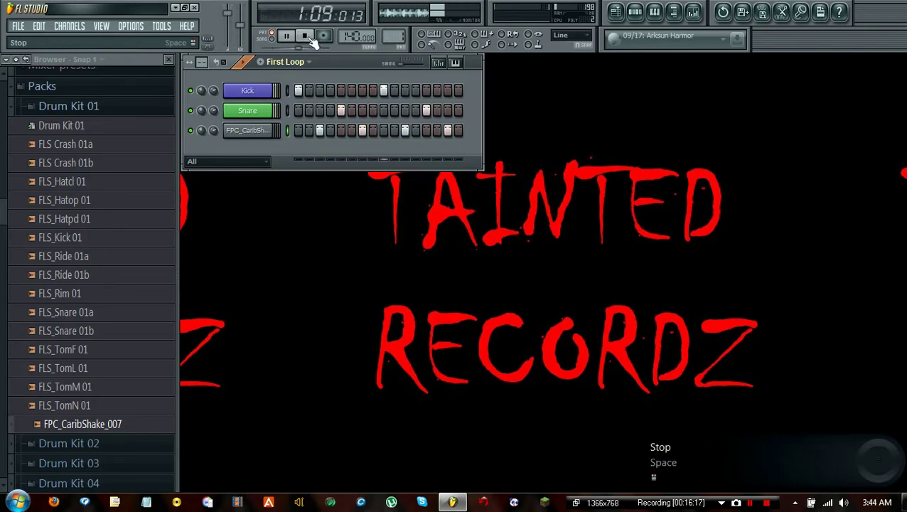
click(307, 37)
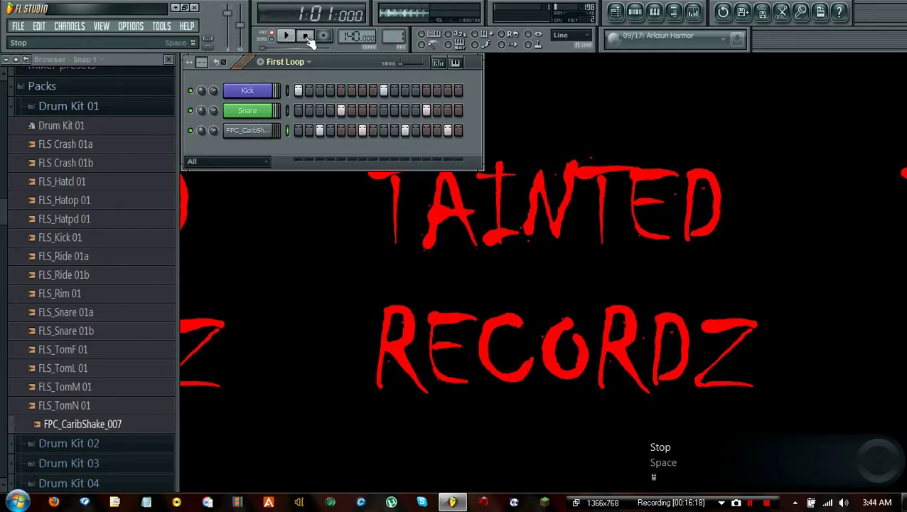
Rename the FPC_CaribShake_007 channel as Shake 007 and give it an orange colour.
shift+click(242, 132)
text(Shake 007)
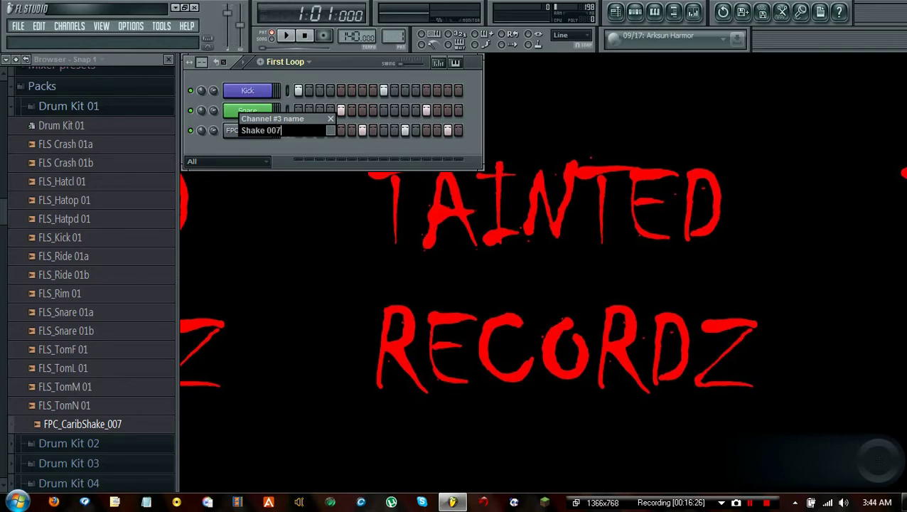
click(330, 130)
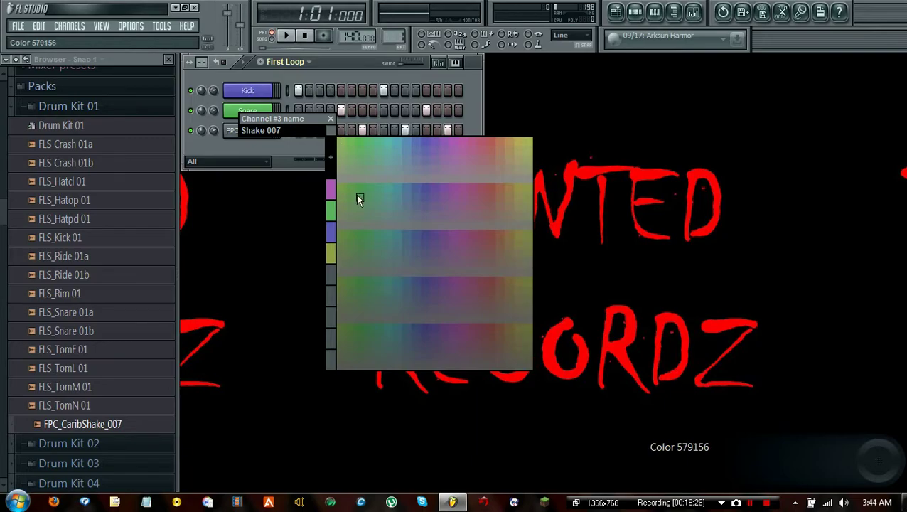
click(501, 141)
key(Return)
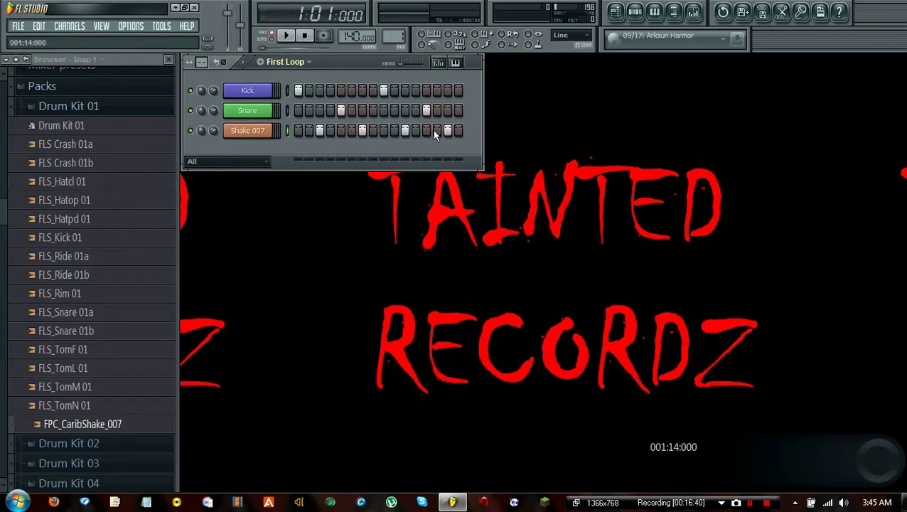
Add a hit on step 16 of the Shake 007 channel, play First Loop and stop it.
click(457, 131)
click(288, 39)
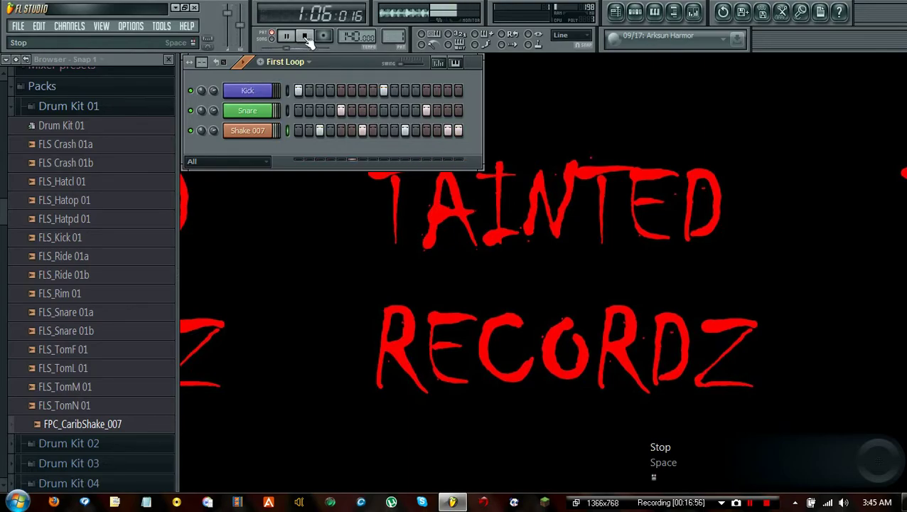
click(305, 36)
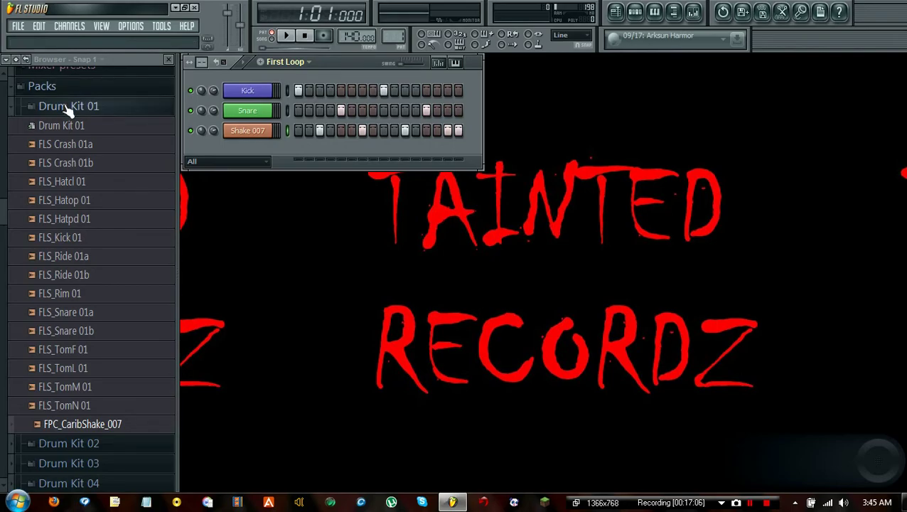
Browse the Legacy and Orchestral sample folders in Packs, collapse both and return to the Drum Kit 01 samples.
scroll(100, 178, down, 6)
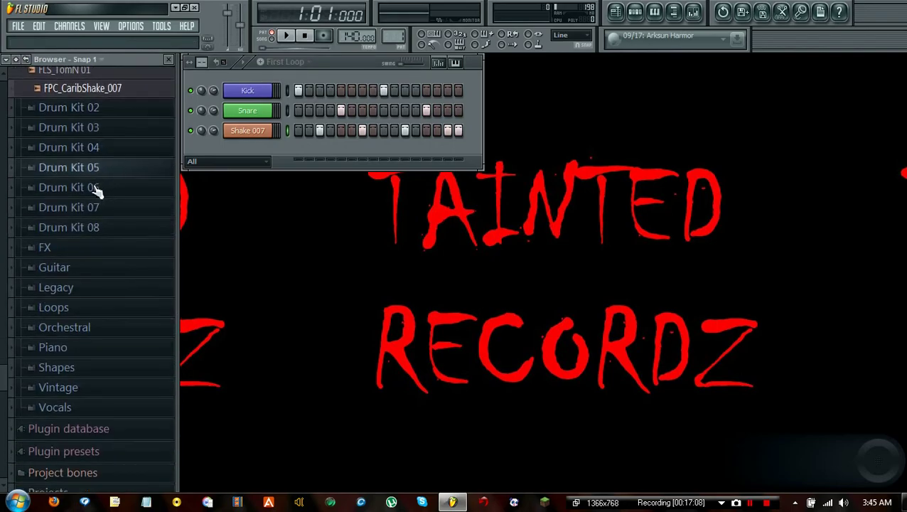
click(59, 288)
scroll(64, 284, down, 4)
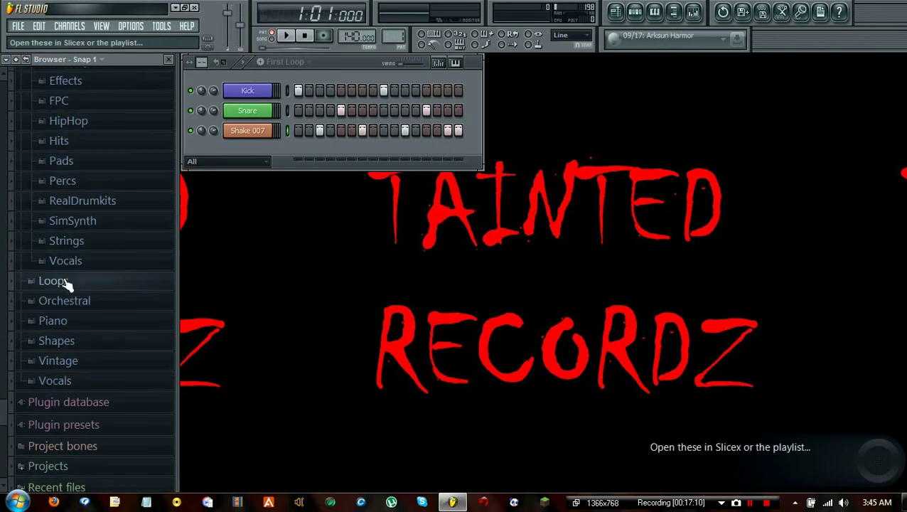
click(62, 303)
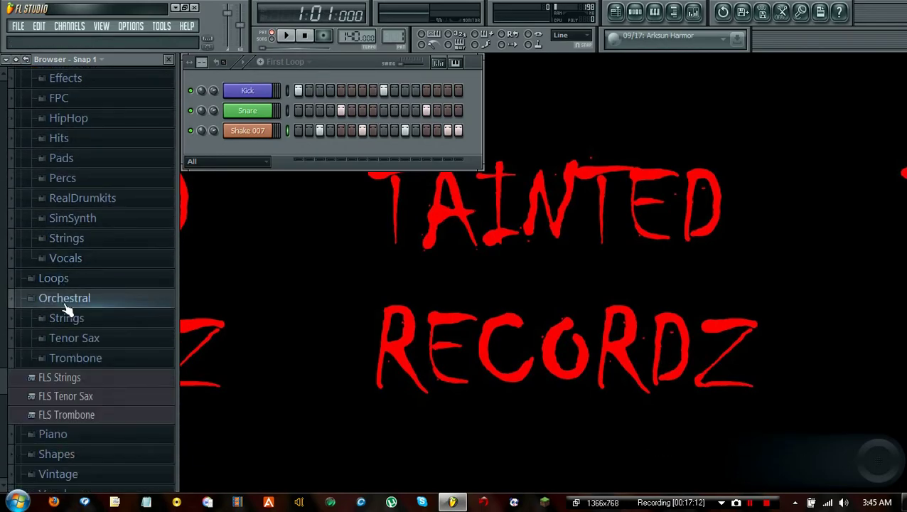
click(71, 298)
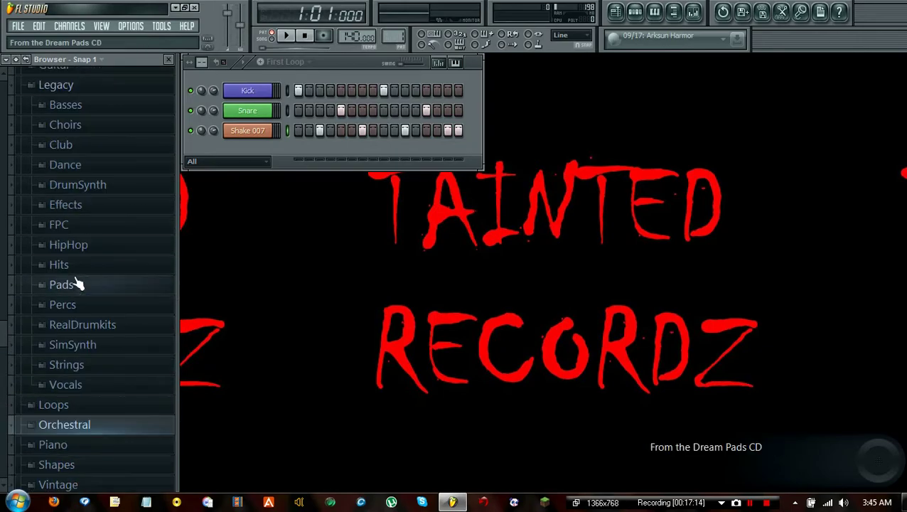
scroll(74, 260, up, 3)
click(71, 237)
scroll(107, 219, up, 4)
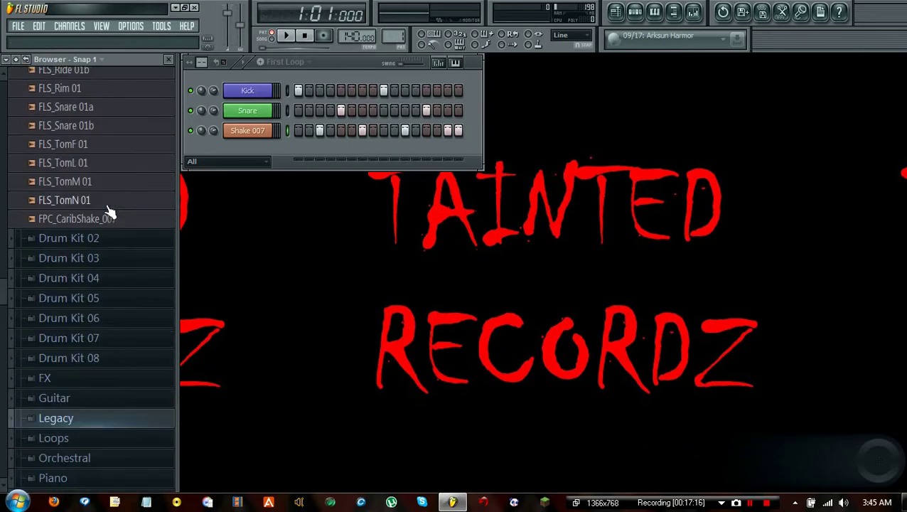
scroll(108, 211, up, 5)
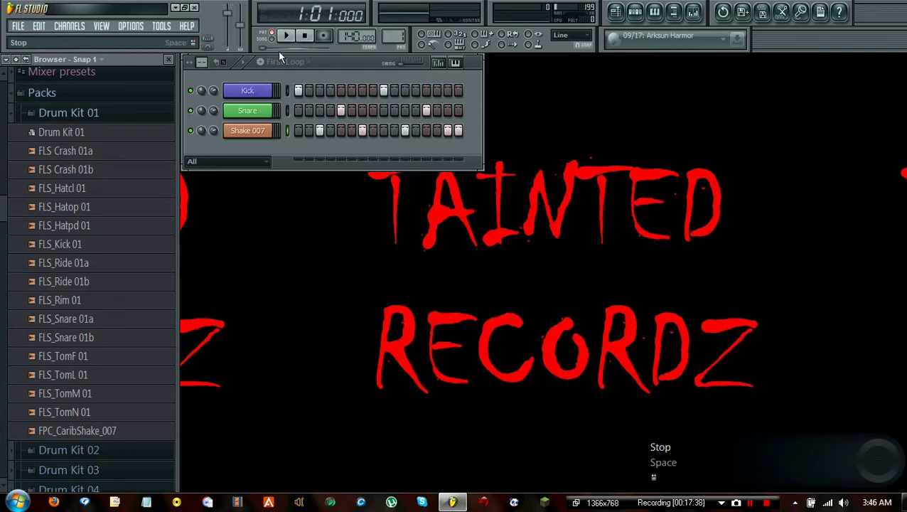
Try muting and unmuting the Kick channel while playing First Loop, and stop playback.
click(192, 92)
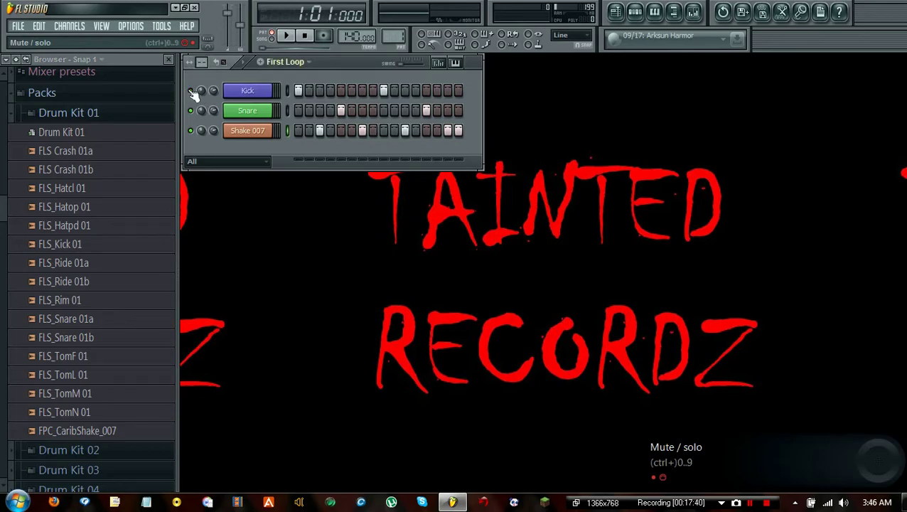
click(285, 37)
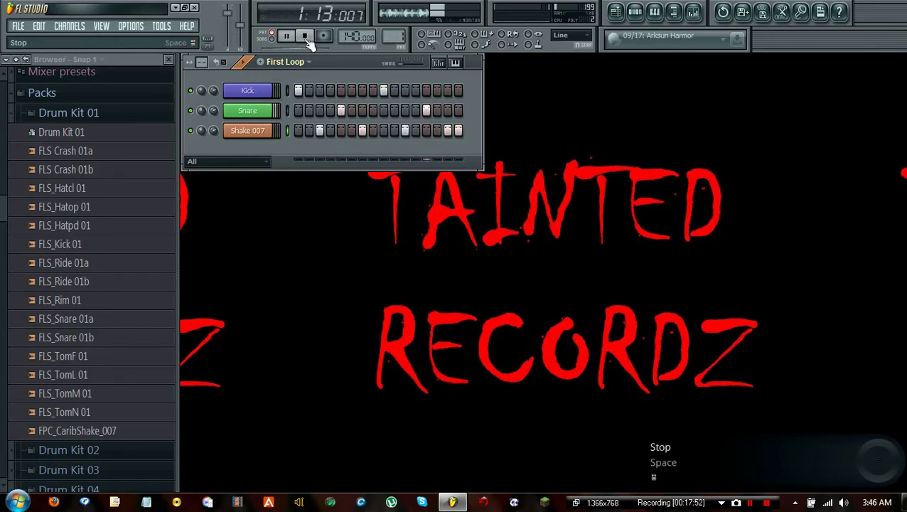
click(305, 37)
Solo the Kick channel, play First Loop, switch the solo off again and stop playback.
right_click(198, 92)
click(204, 94)
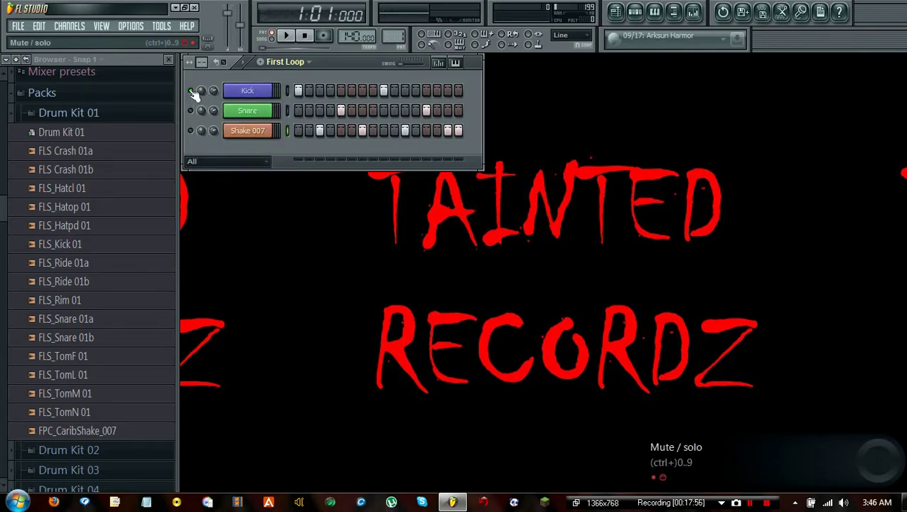
click(285, 35)
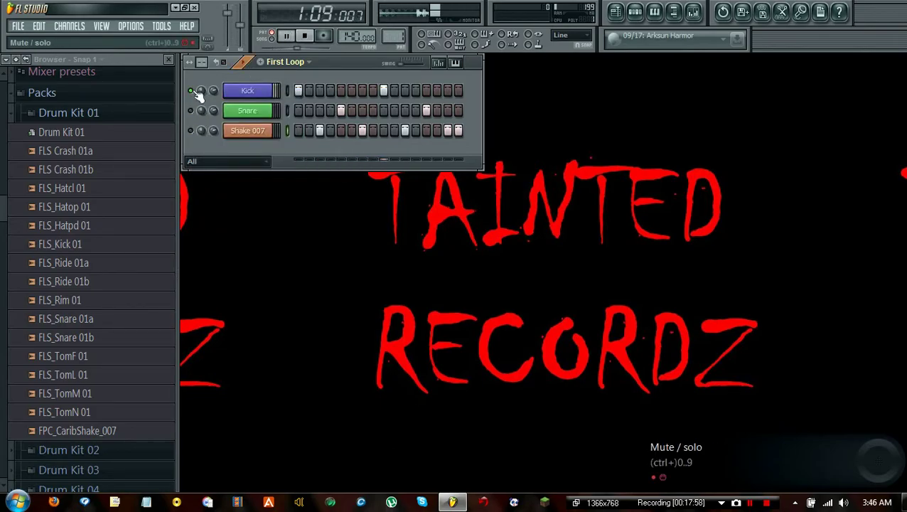
right_click(191, 90)
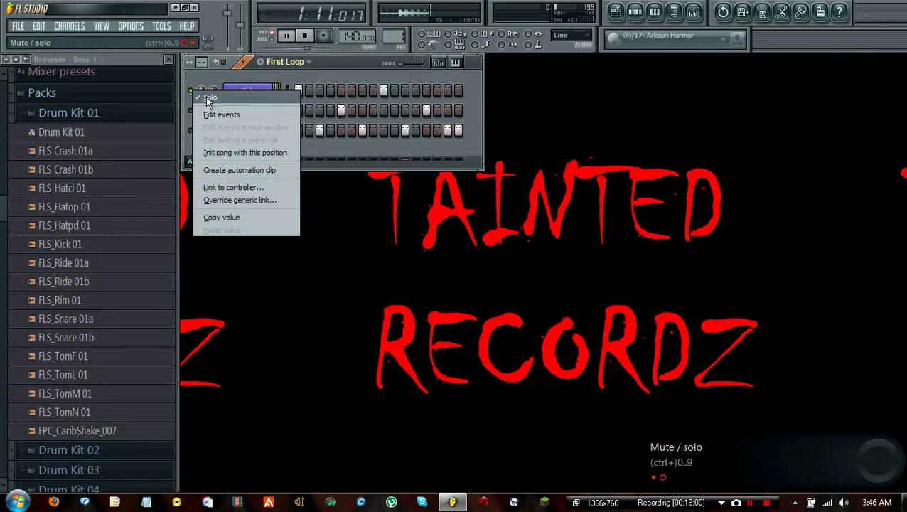
click(205, 97)
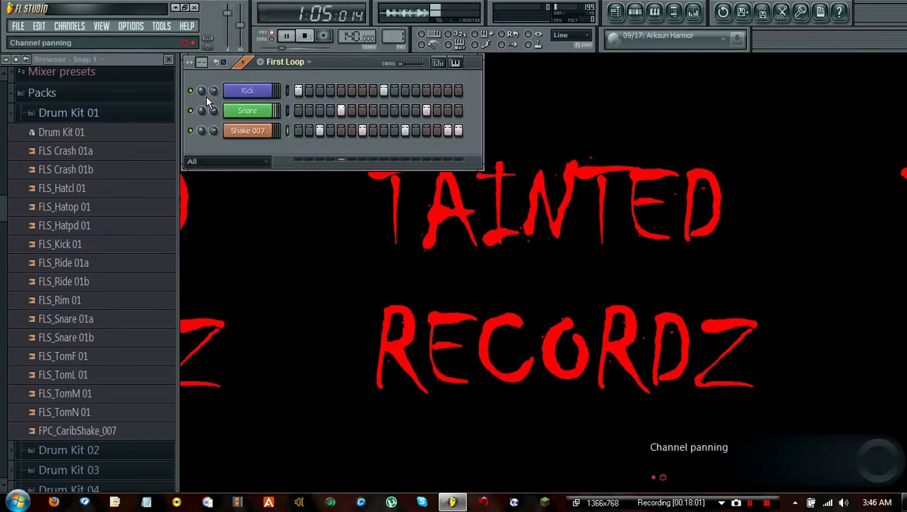
click(303, 37)
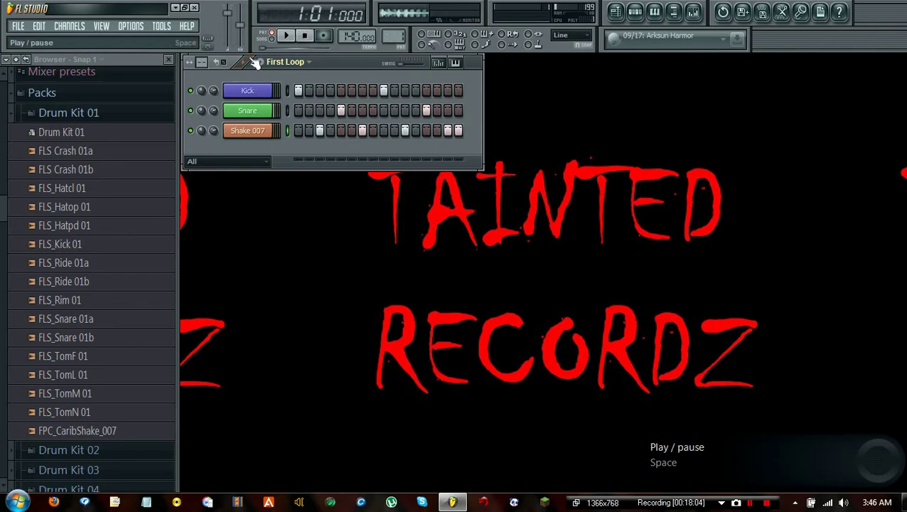
right_click(189, 90)
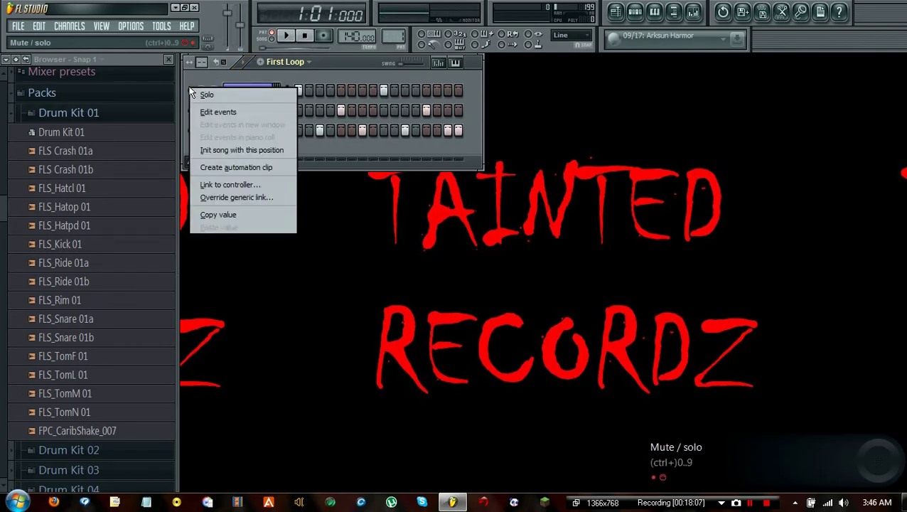
click(210, 70)
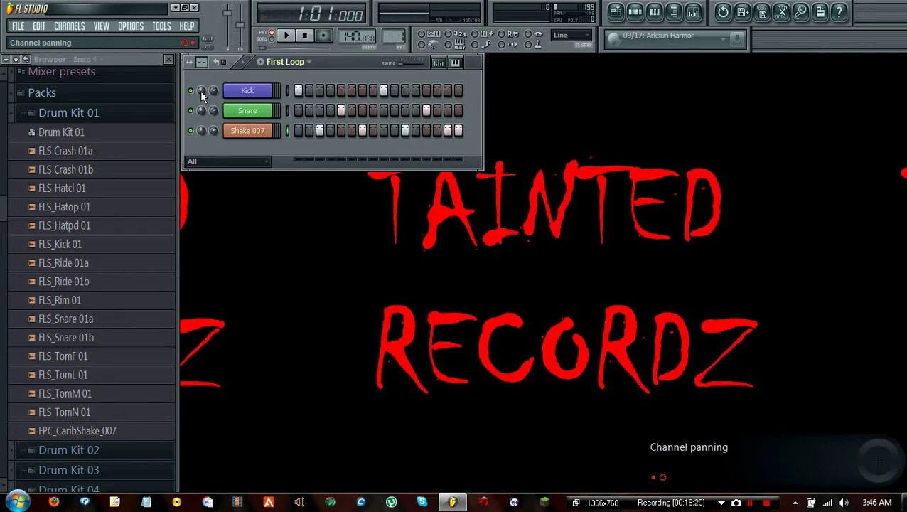
Play First Loop with the Kick channel soloed, sweep its panning to both sides and reset the panning.
right_click(199, 92)
key(Escape)
click(285, 35)
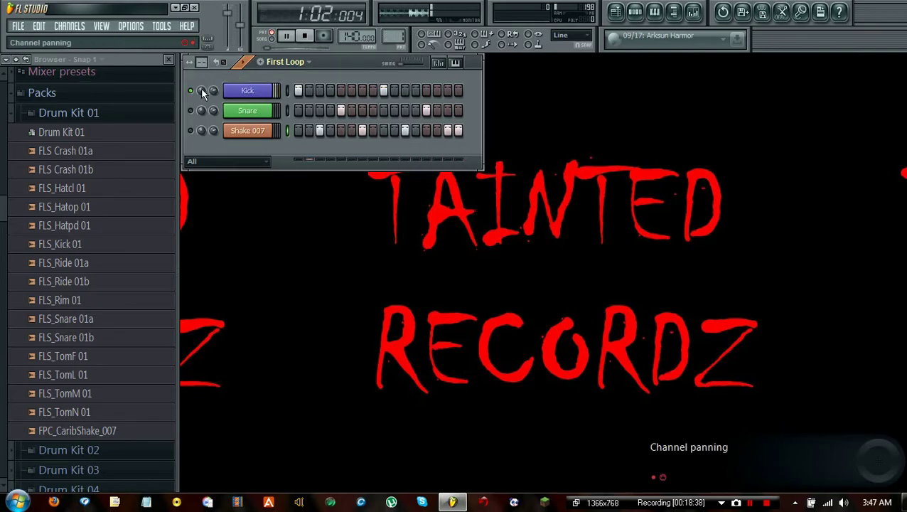
drag(201, 90, 202, 69)
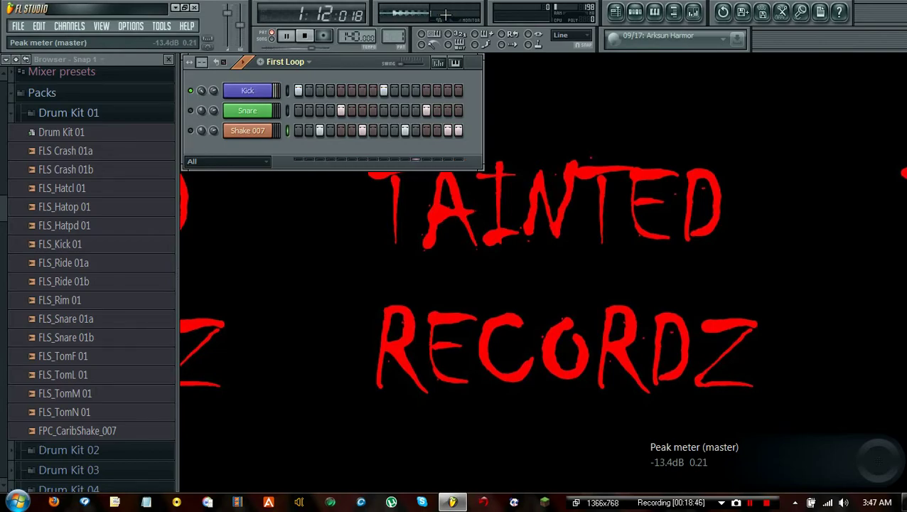
mouse_move(200, 86)
mouse_down()
mouse_move(201, 145)
mouse_move(193, 100)
mouse_up()
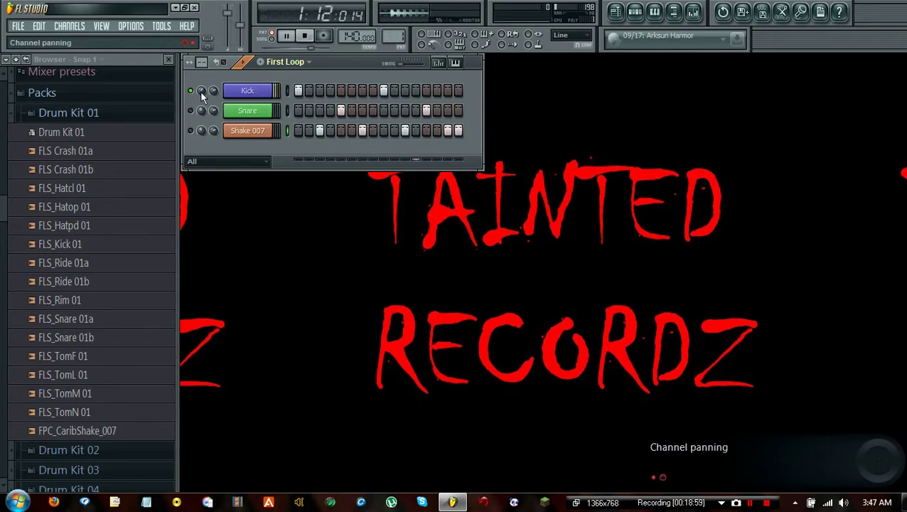
right_click(200, 91)
click(215, 101)
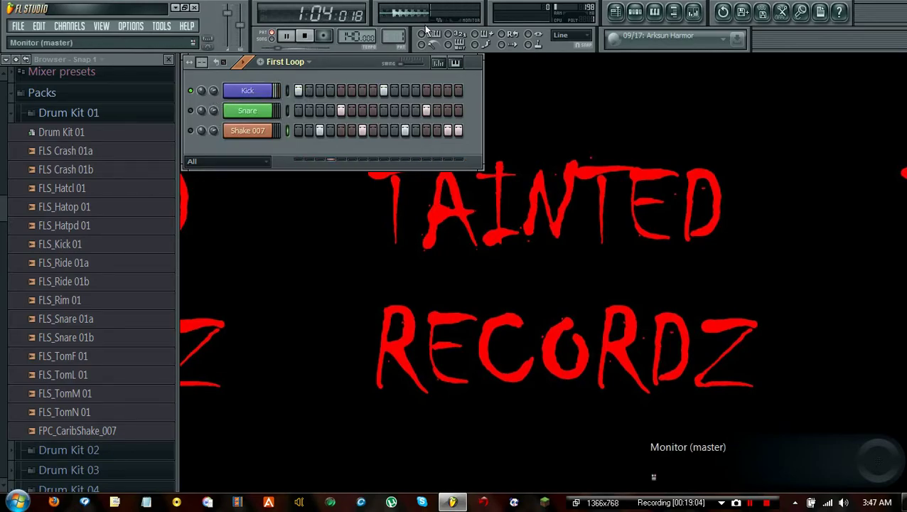
Adjust the Kick channel's volume up to 100% while First Loop plays, and stop playback.
mouse_move(213, 91)
mouse_down()
mouse_move(213, 137)
mouse_move(213, 93)
mouse_up()
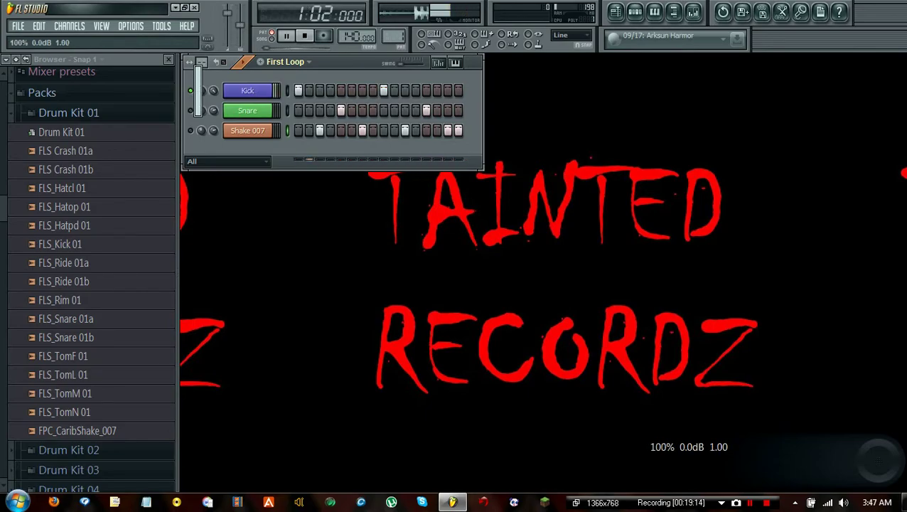
right_click(213, 95)
key(Escape)
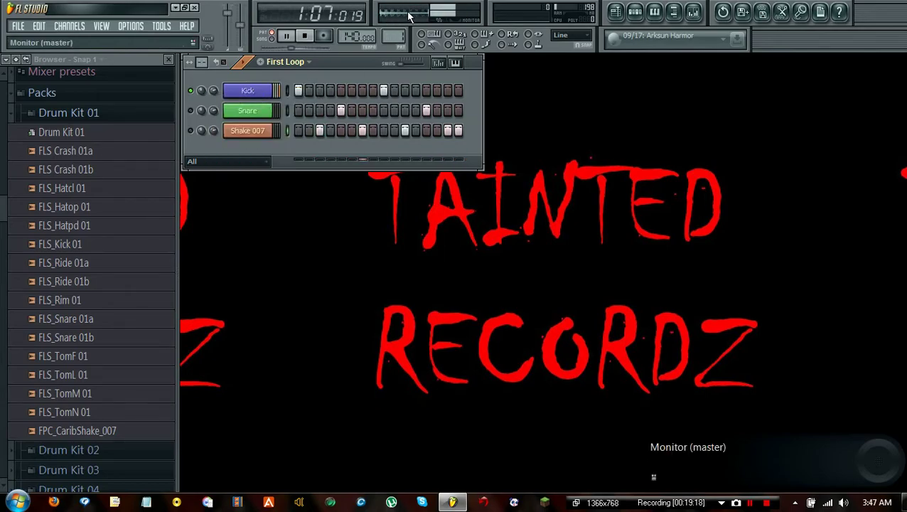
click(307, 38)
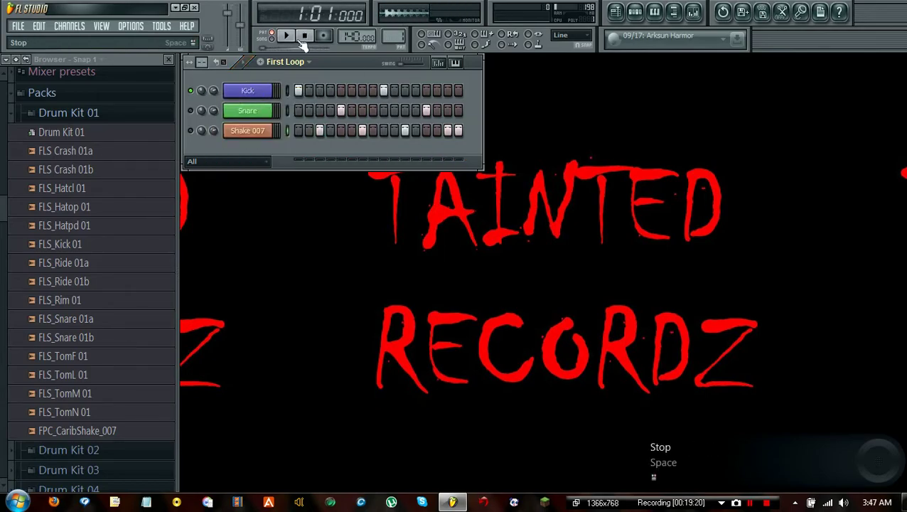
Play First Loop with Kick soloed and switch the master oscilloscope's Stereo display on and off again.
right_click(192, 88)
click(206, 94)
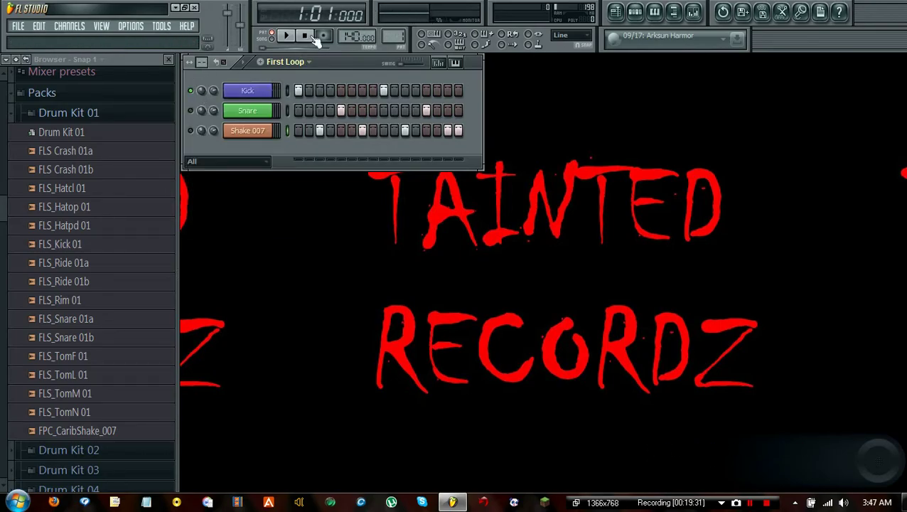
click(287, 37)
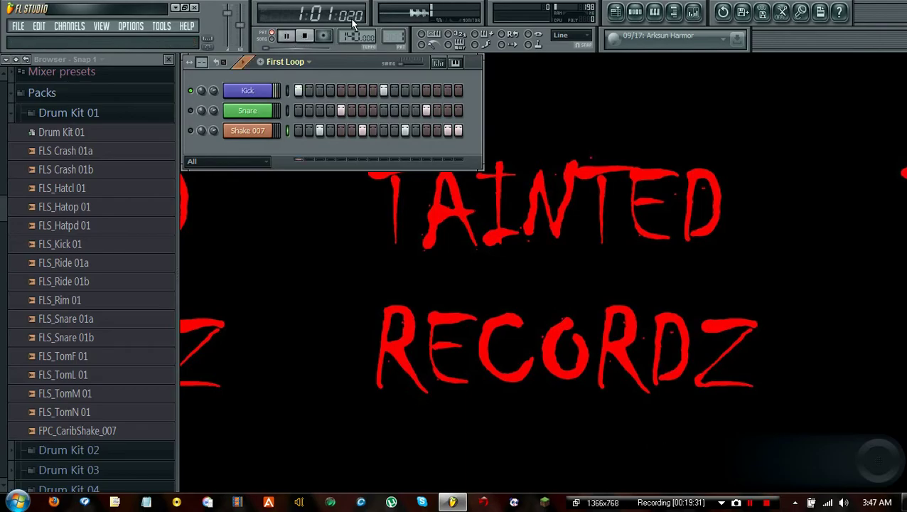
right_click(405, 15)
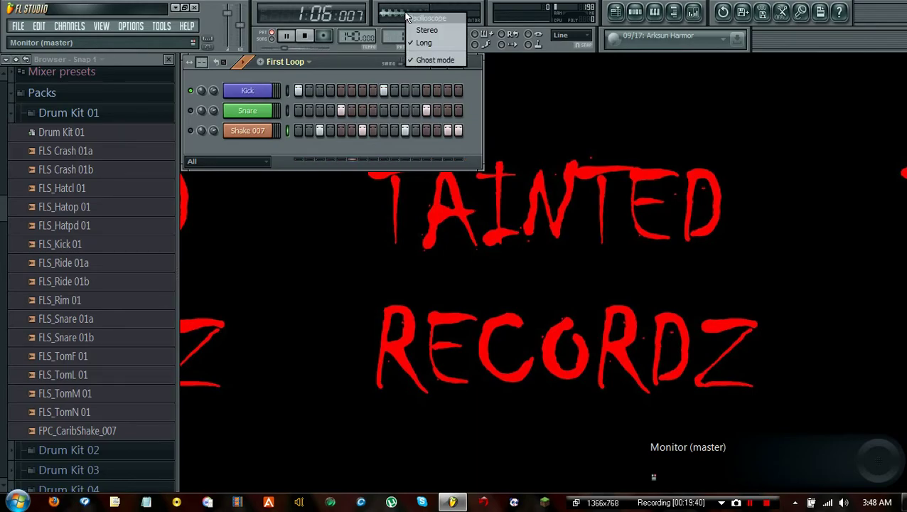
click(420, 31)
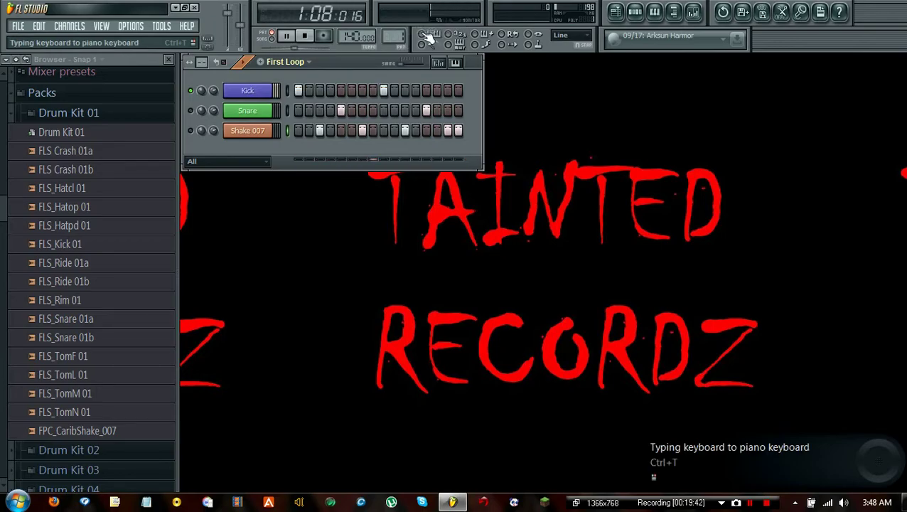
click(448, 10)
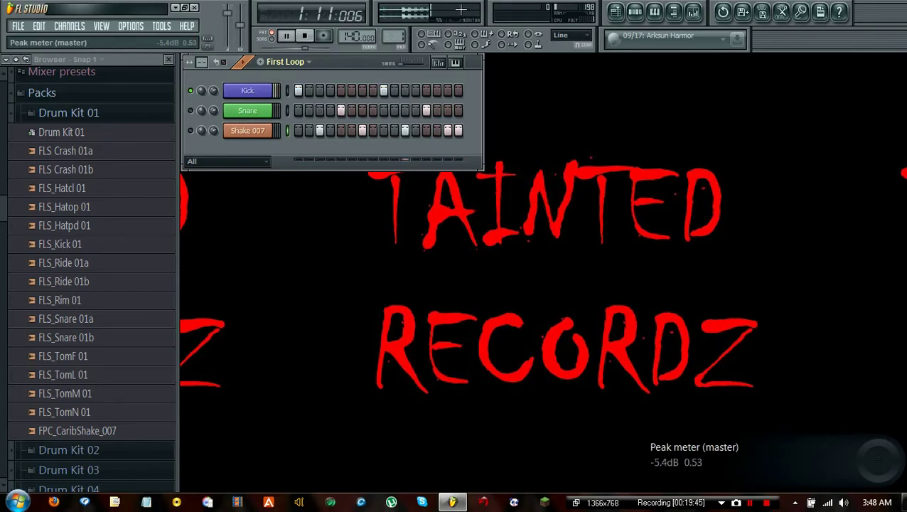
click(447, 10)
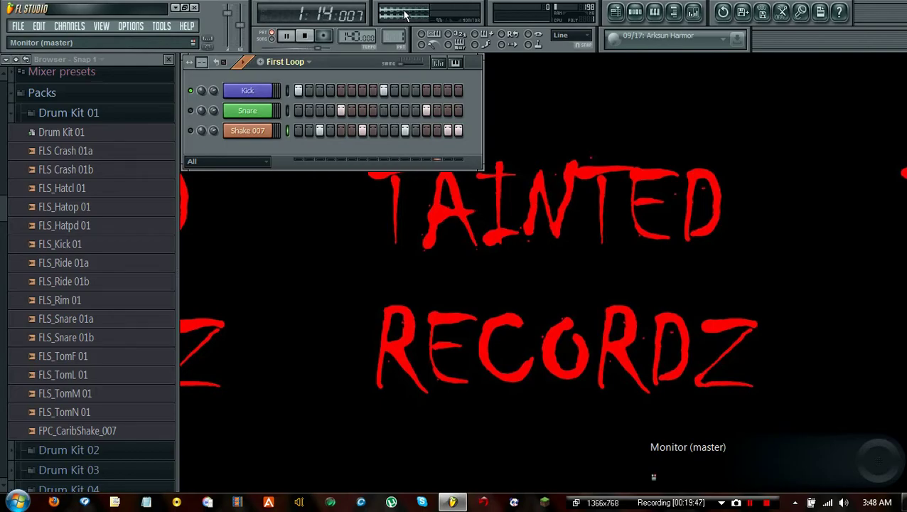
right_click(407, 14)
click(424, 30)
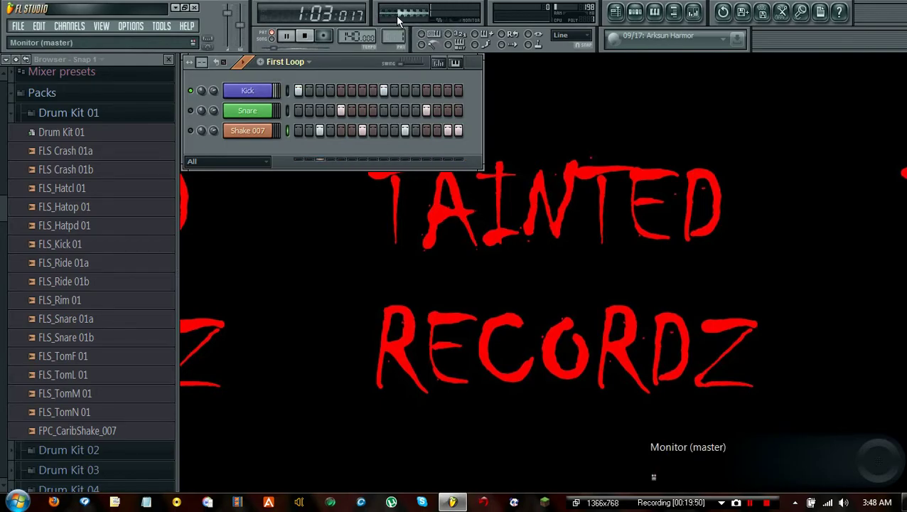
Toggle the master oscilloscope's Ghost mode off, on and off again while First Loop plays.
right_click(398, 15)
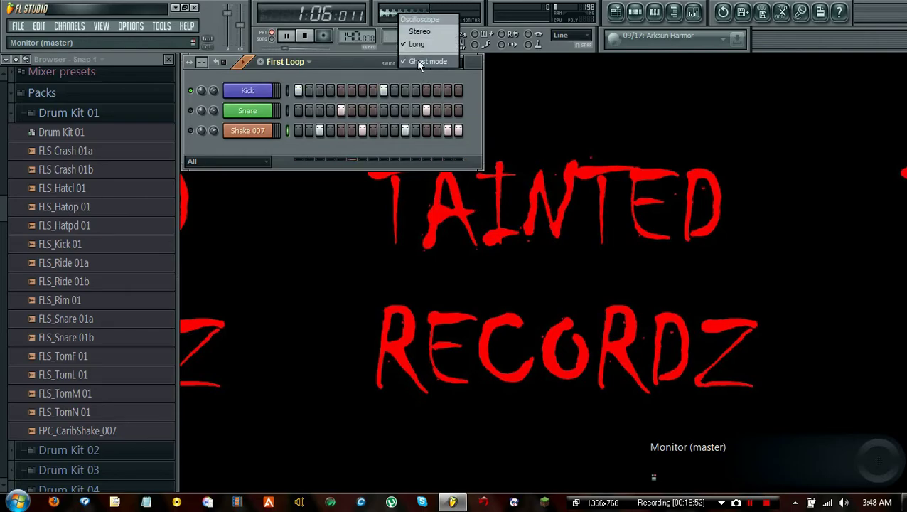
click(418, 62)
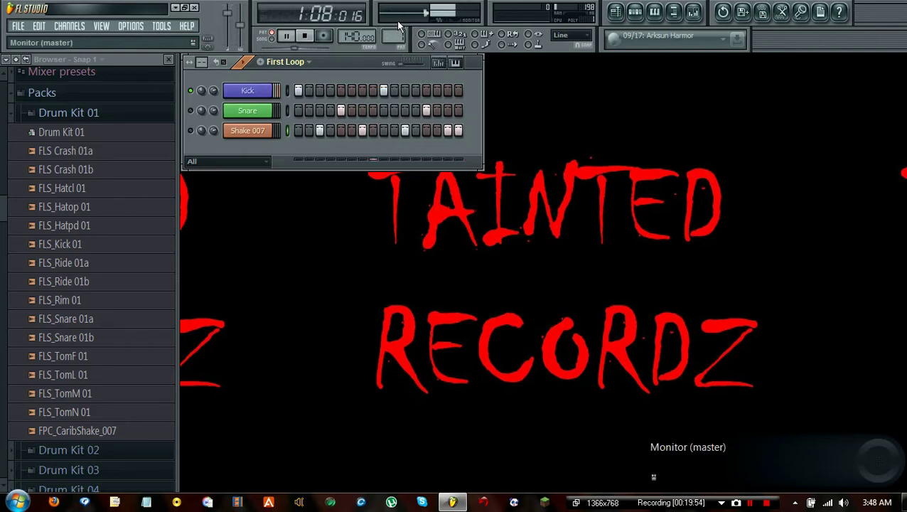
right_click(405, 14)
click(419, 68)
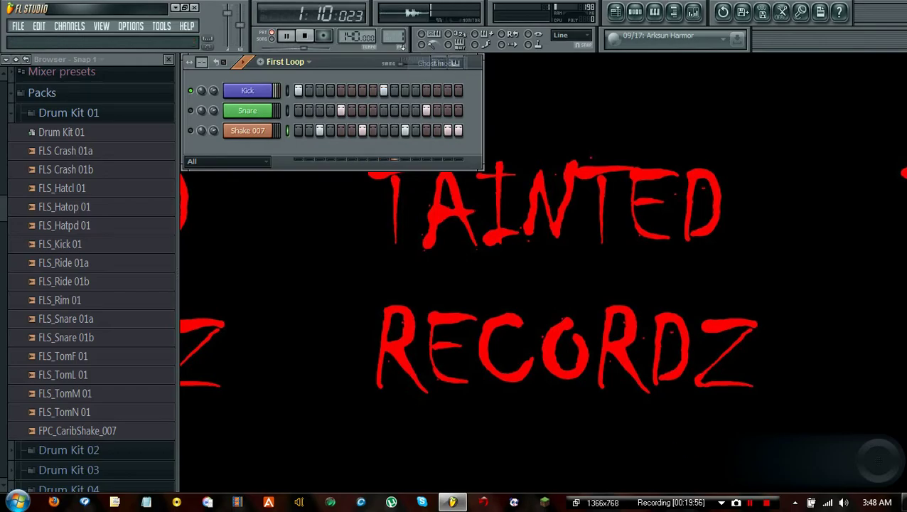
right_click(407, 16)
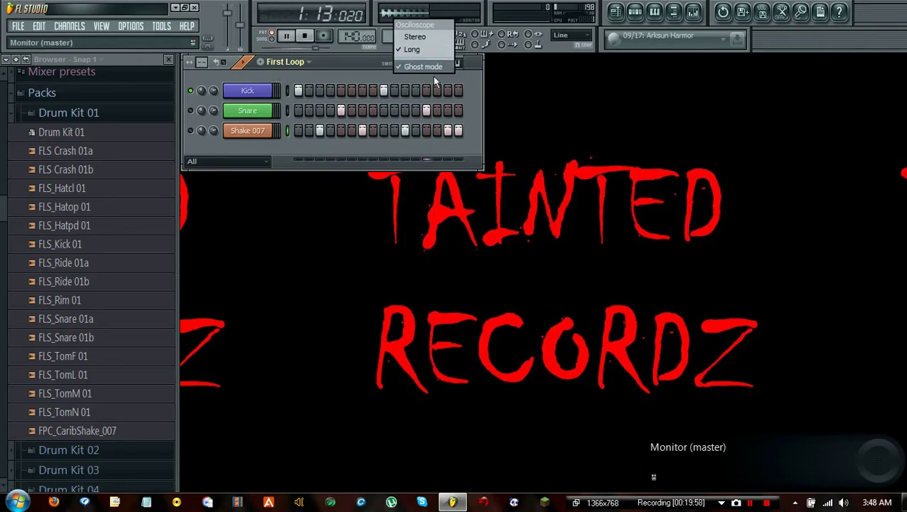
click(422, 65)
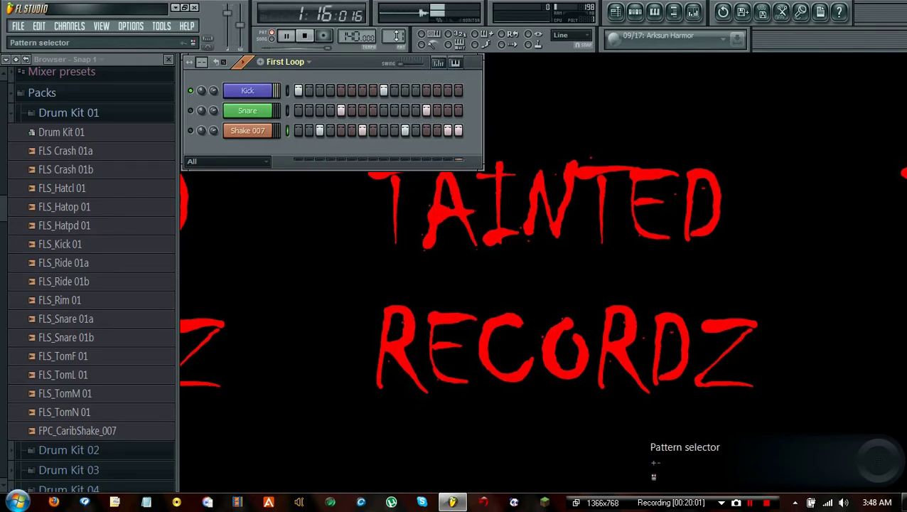
Switch the master oscilloscope's Long display off and on again, and stop playback.
right_click(399, 18)
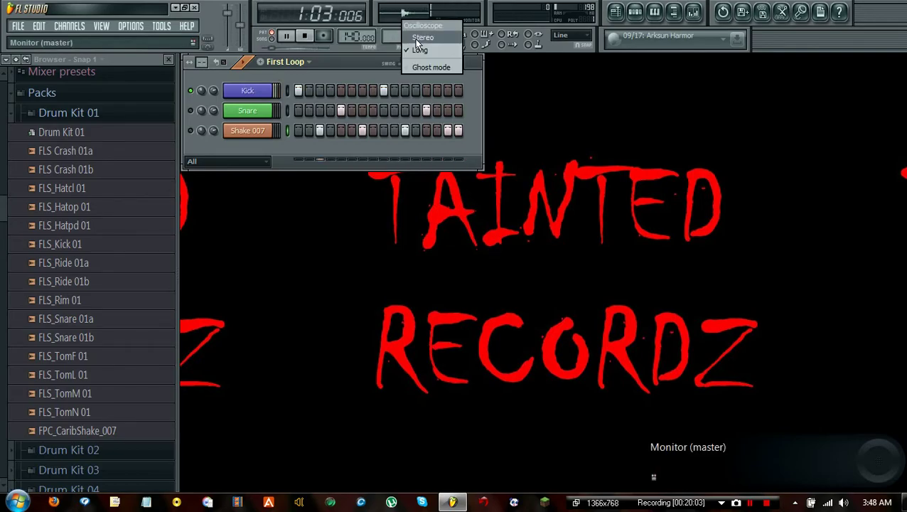
click(418, 50)
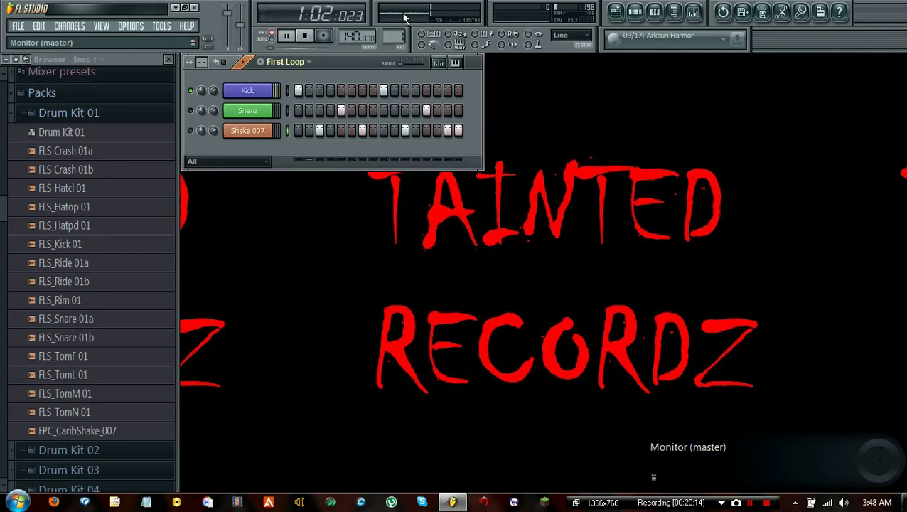
right_click(405, 15)
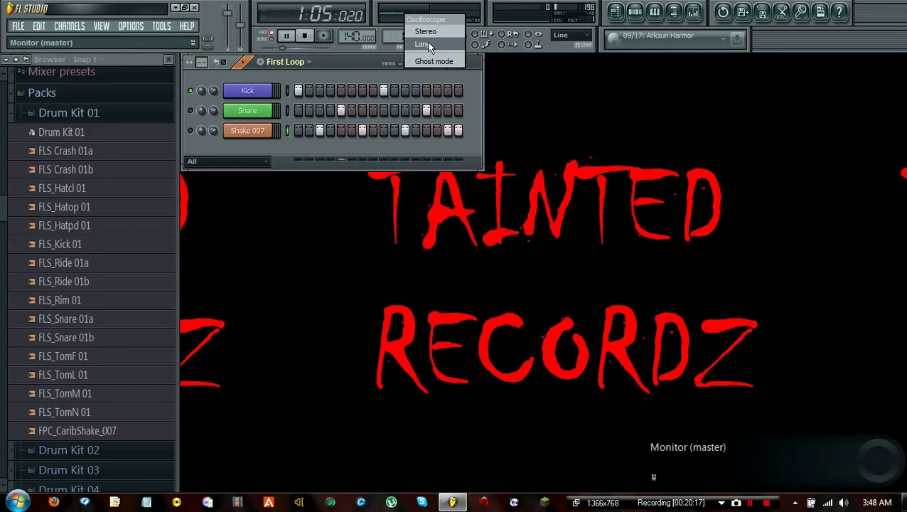
click(425, 45)
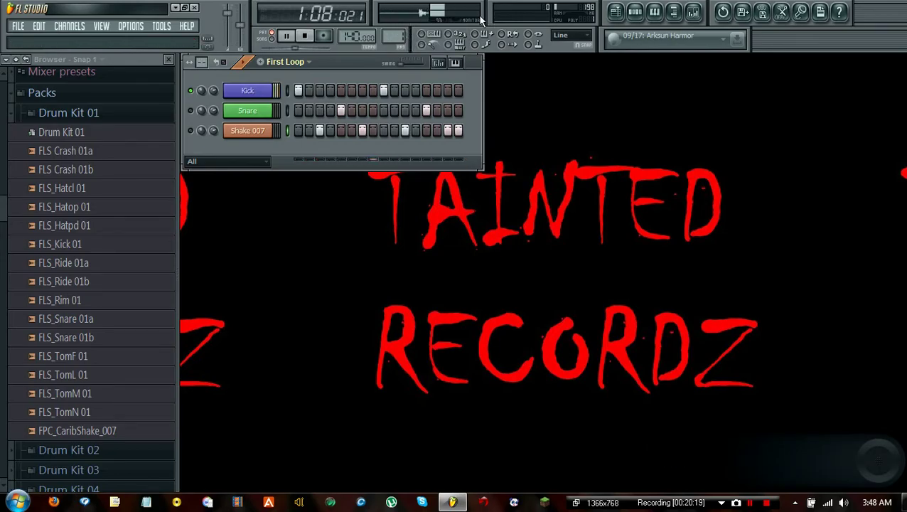
click(307, 37)
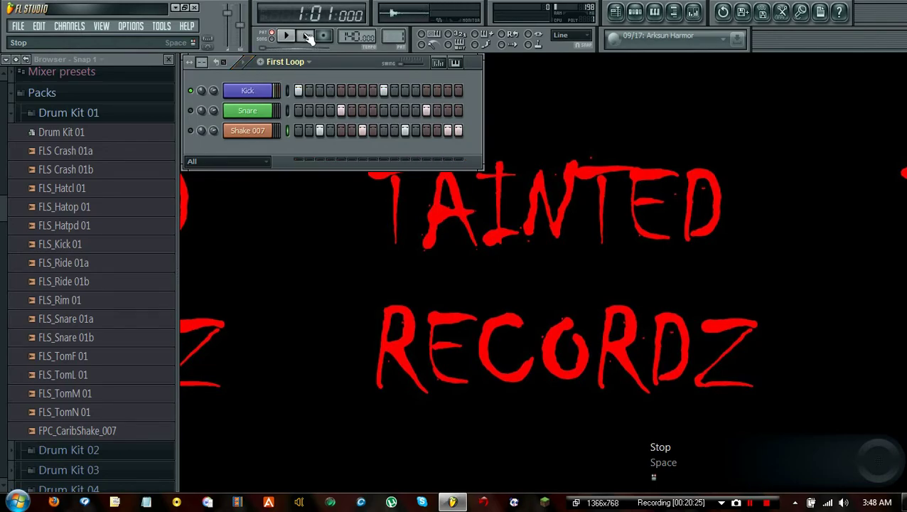
Open the Audio settings and move the Settings window over the step sequencer, beside the browser.
click(133, 27)
click(145, 63)
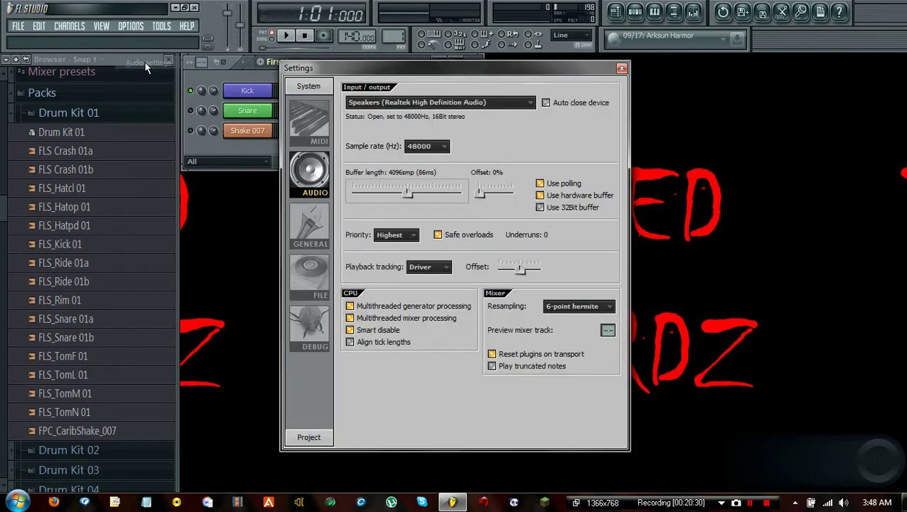
drag(440, 78, 530, 90)
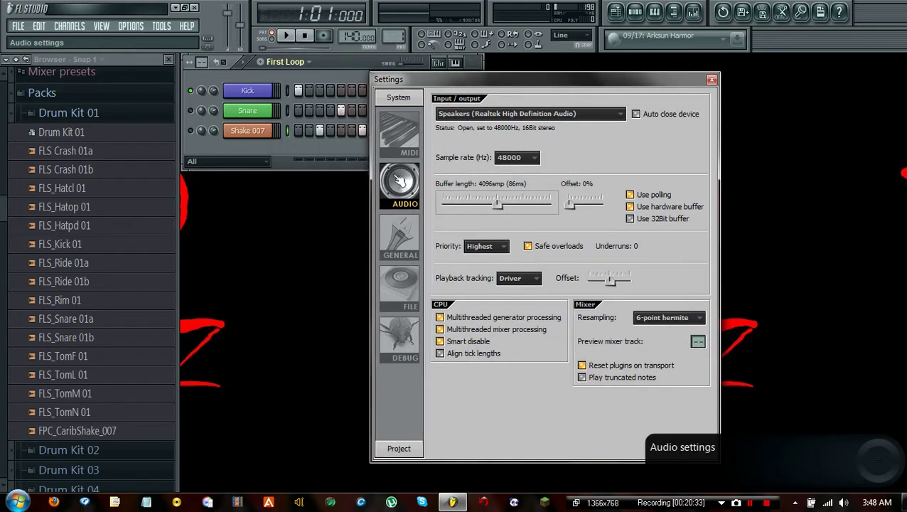
drag(524, 75, 337, 62)
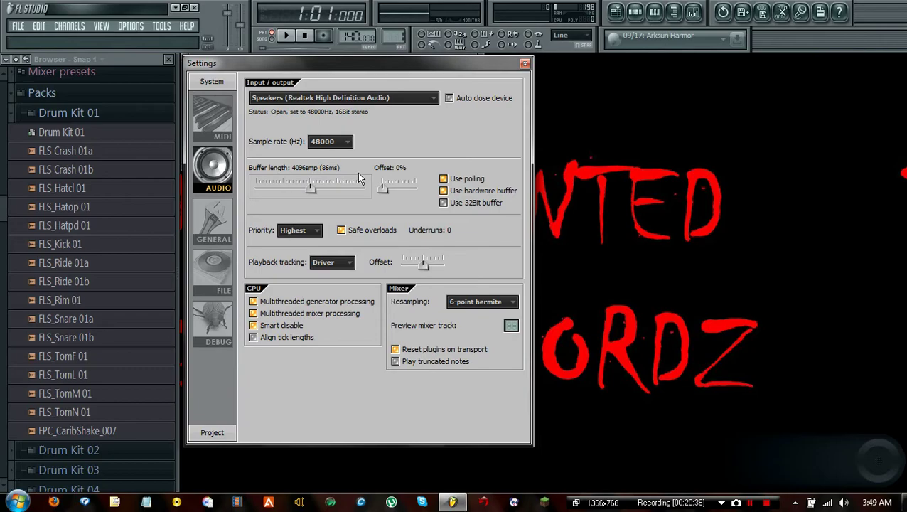
Examine the available sample rates and the mixer's resampling modes, leaving 48000 Hz and 6-point hermite selected.
click(331, 142)
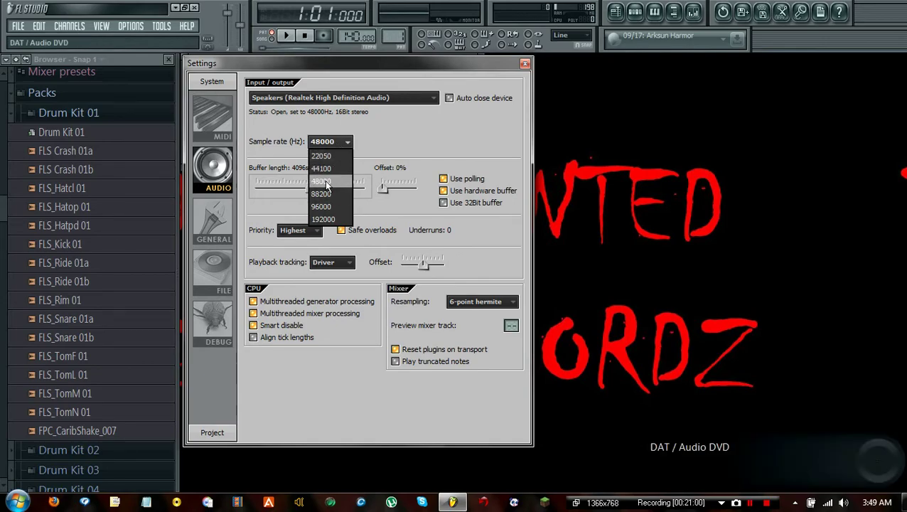
click(342, 144)
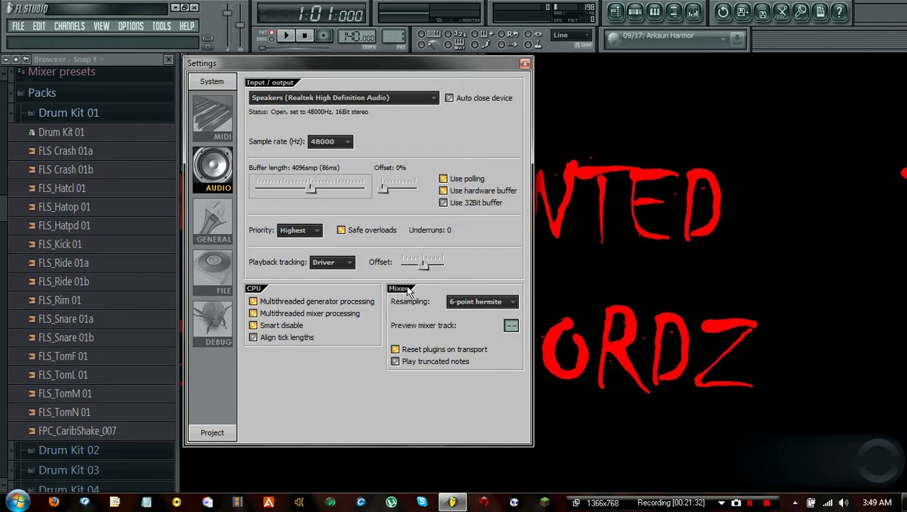
click(472, 302)
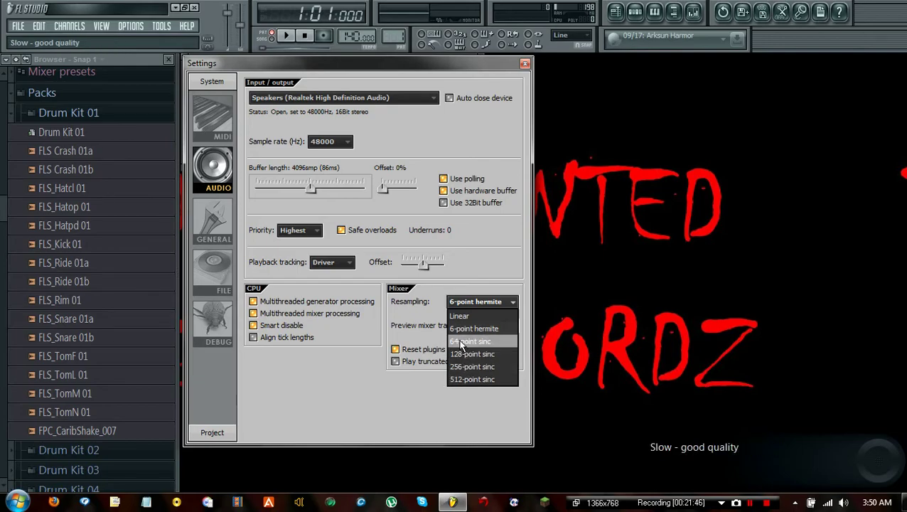
click(476, 277)
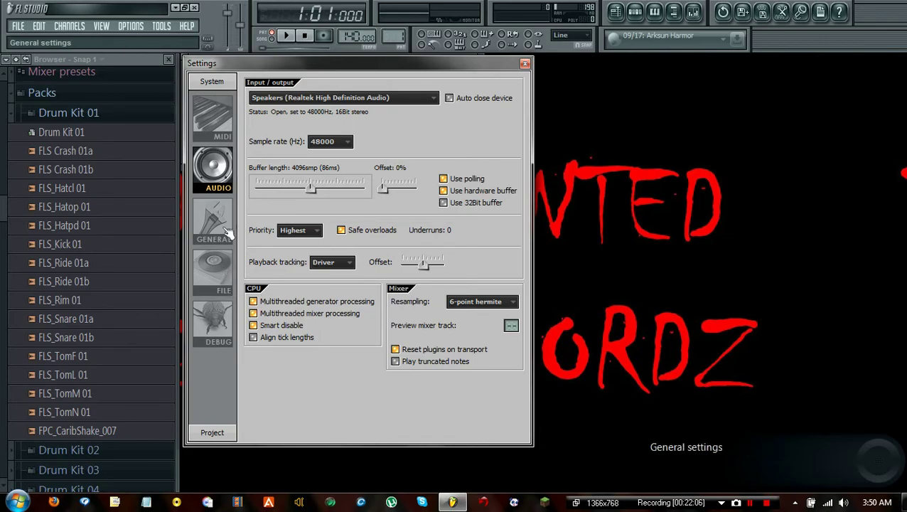
Review the General settings, keep Dark time as the skin, and close the settings.
click(226, 114)
click(213, 220)
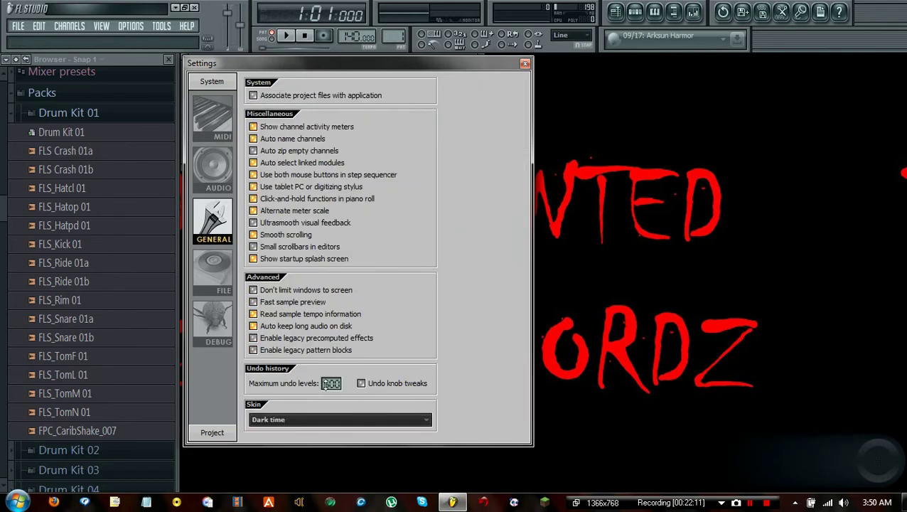
click(272, 422)
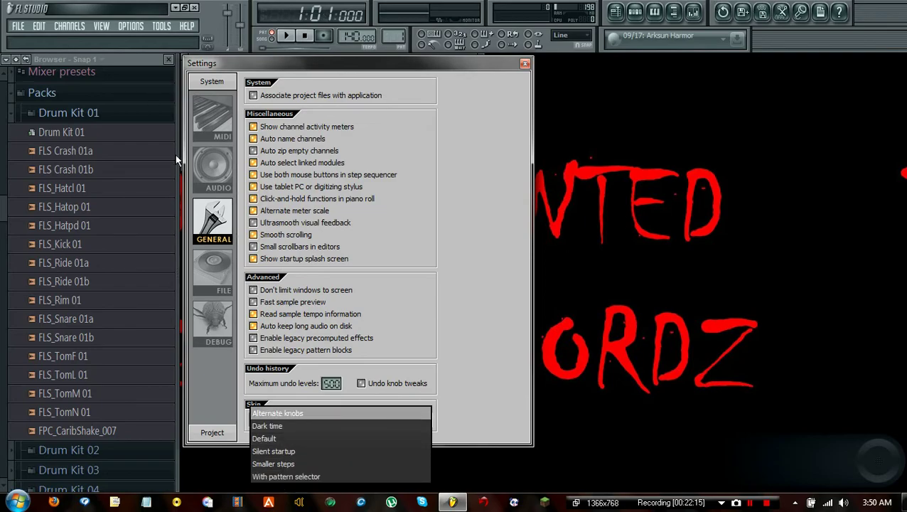
click(267, 426)
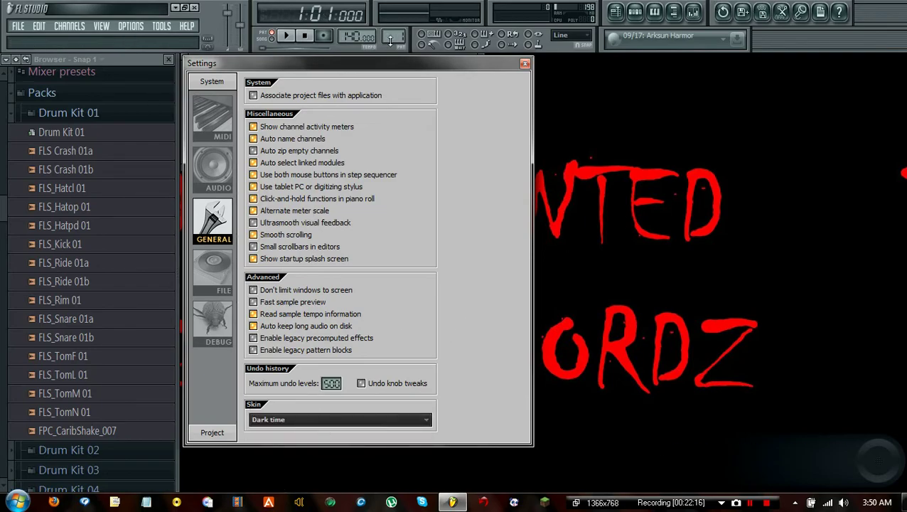
click(524, 63)
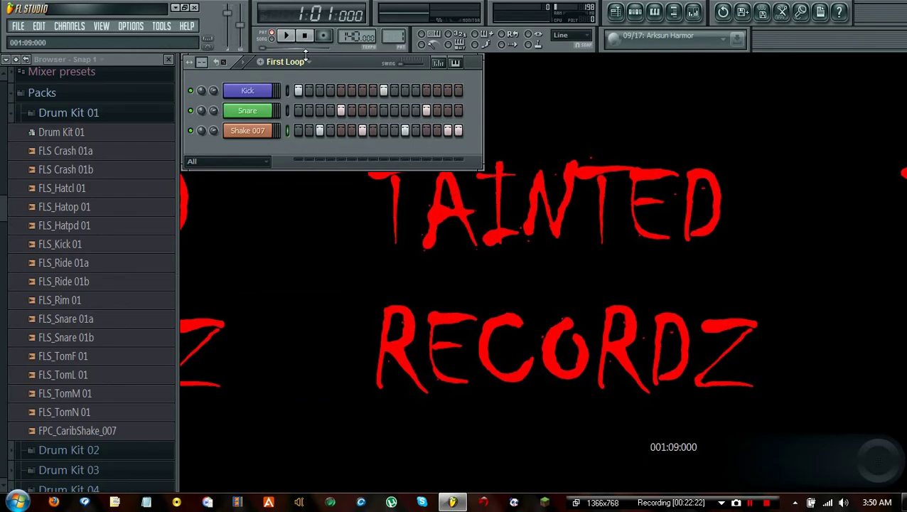
Start saving the project as a new file and enter Tutorial Beat as the file name.
click(17, 26)
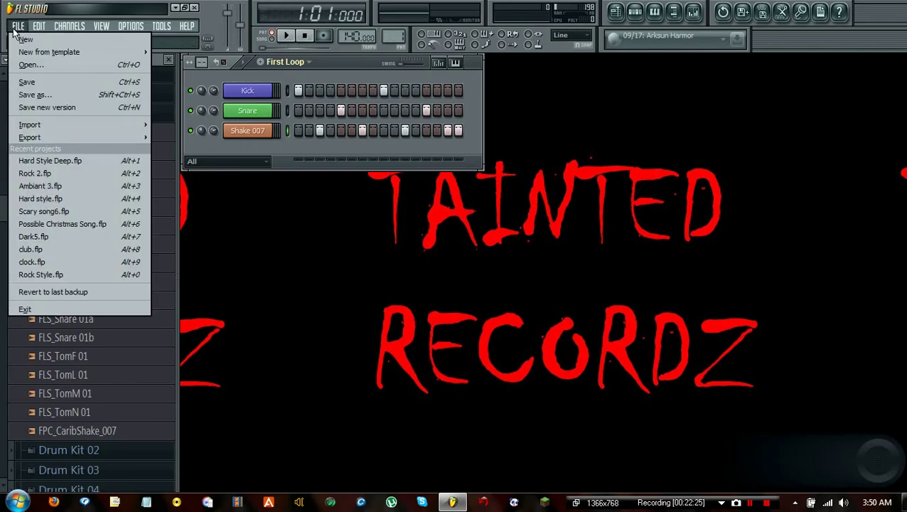
click(36, 95)
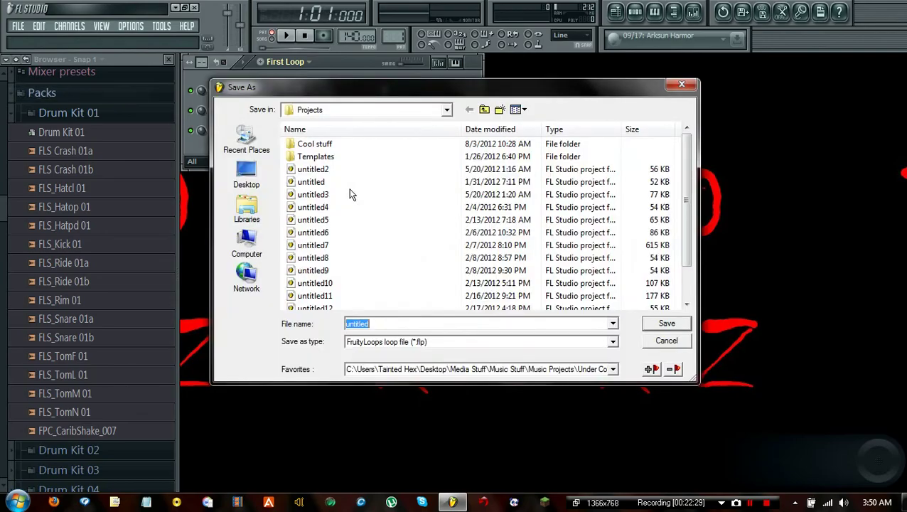
key(BackSpace)
text(Tutorial Beat)
key(Caps_Lock)
key(BackSpace)
key(BackSpace)
key(Caps_Lock)
text(at)
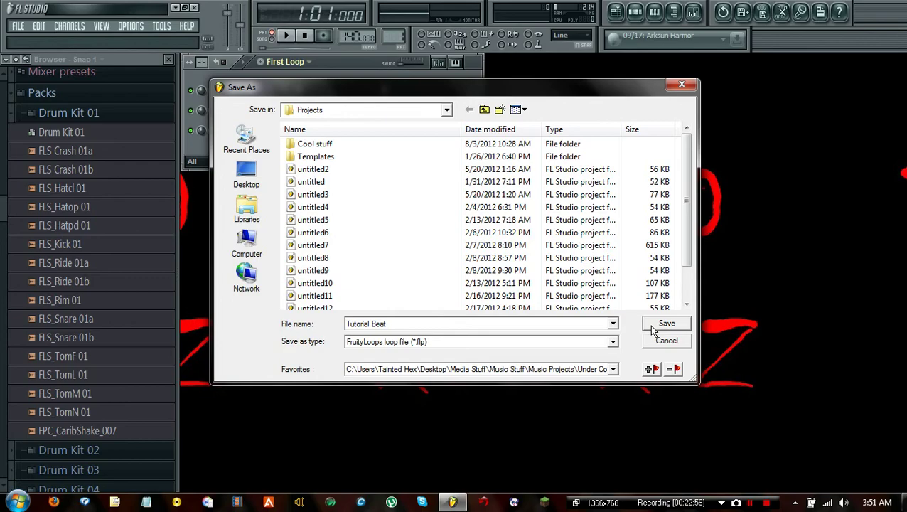
Keep FruityLoops loop file (*.flp) as the file type and save the project in the Projects folder.
click(412, 341)
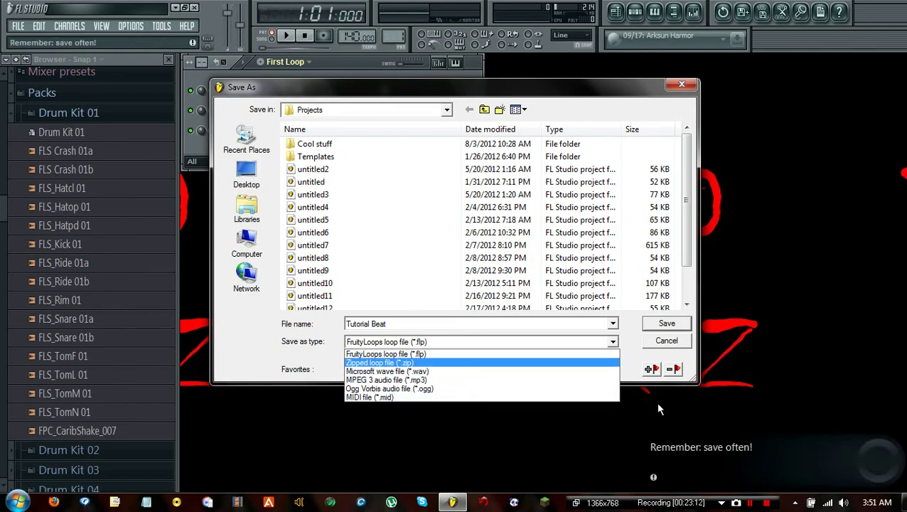
click(384, 354)
click(395, 323)
click(393, 322)
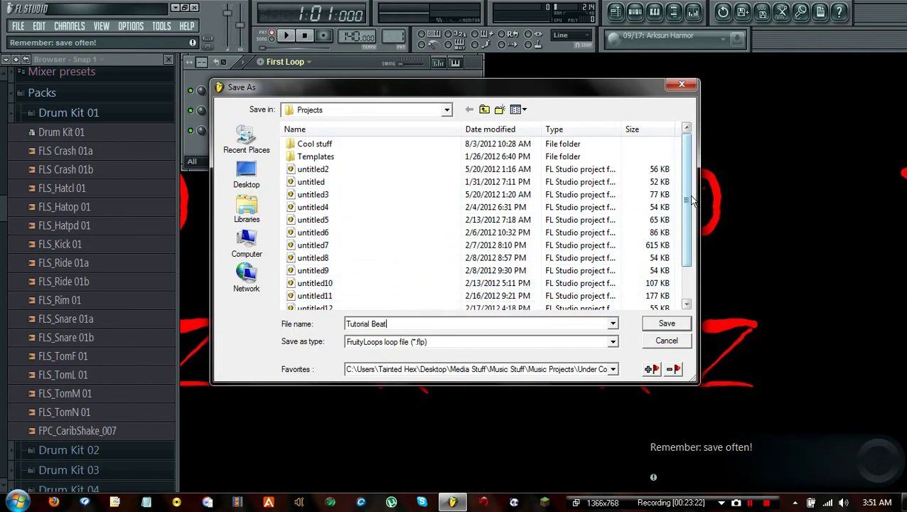
scroll(687, 199, down, 1)
scroll(681, 249, up, 1)
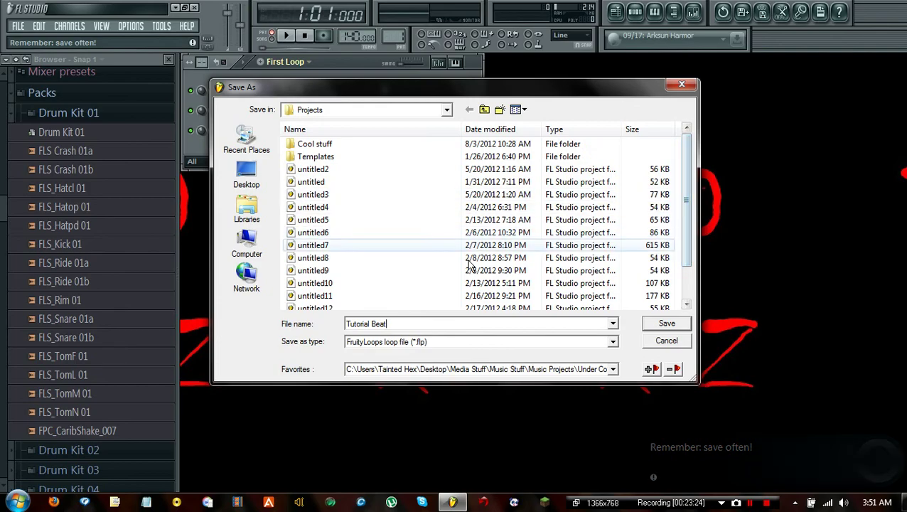
click(667, 327)
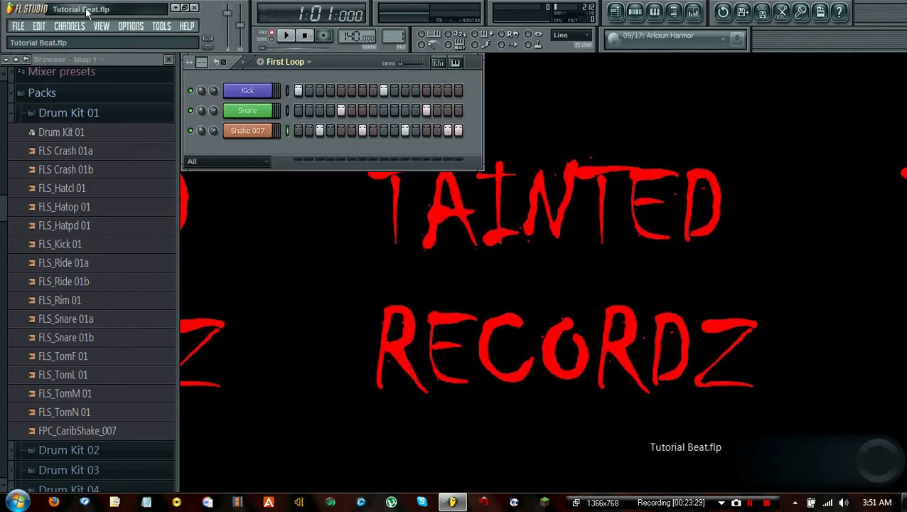